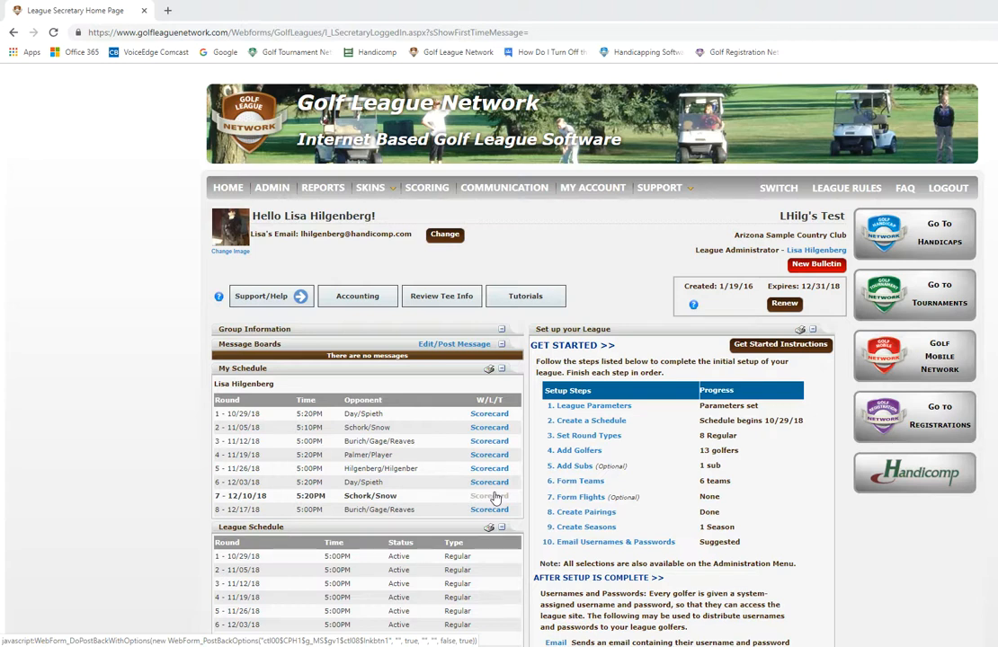
# Step: Open the personal schedule's Round 1 - 10/29/18 scorecard, view all scorecards for that round, and close the preview
pyautogui.click(485, 413)
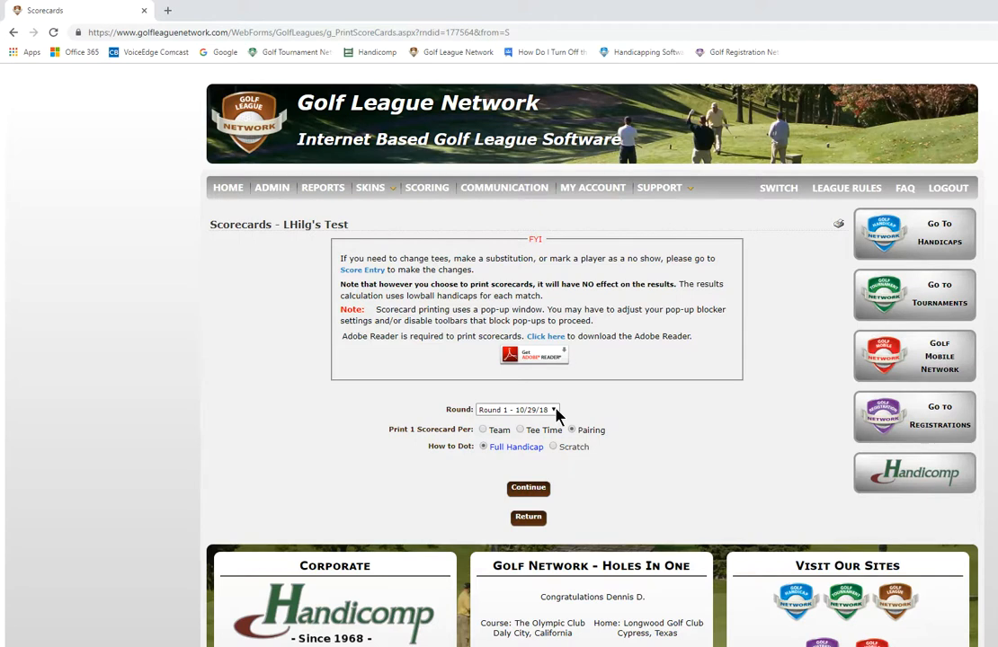
pyautogui.click(555, 411)
pyautogui.click(556, 409)
pyautogui.click(528, 487)
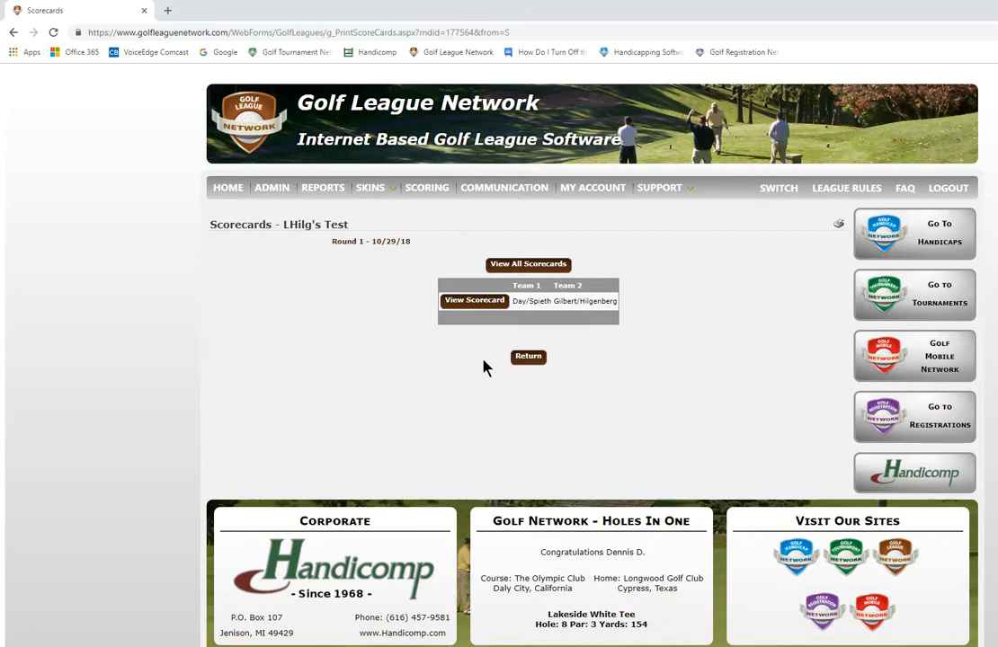
pyautogui.click(527, 263)
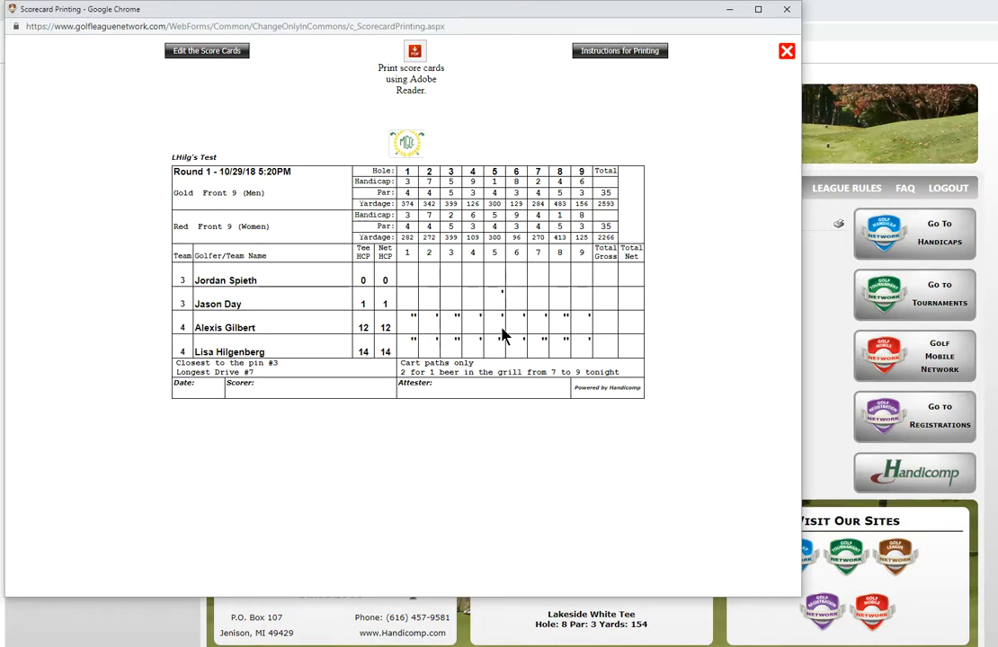
pyautogui.click(785, 52)
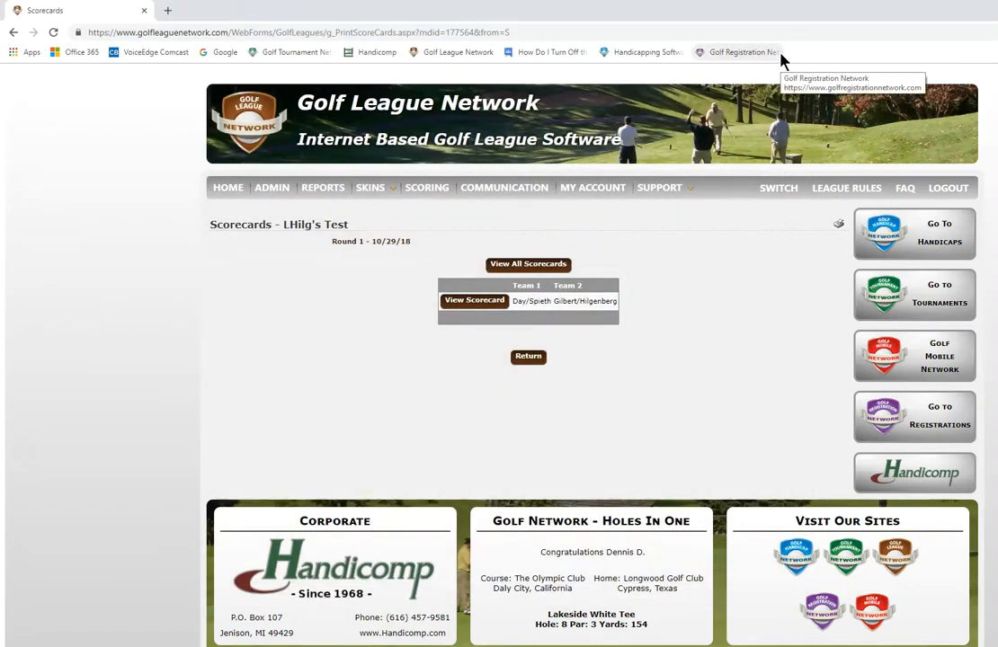
# Step: Return to the league home page, open the Scorecards report and select the Plain Paper scorecard type
pyautogui.click(229, 188)
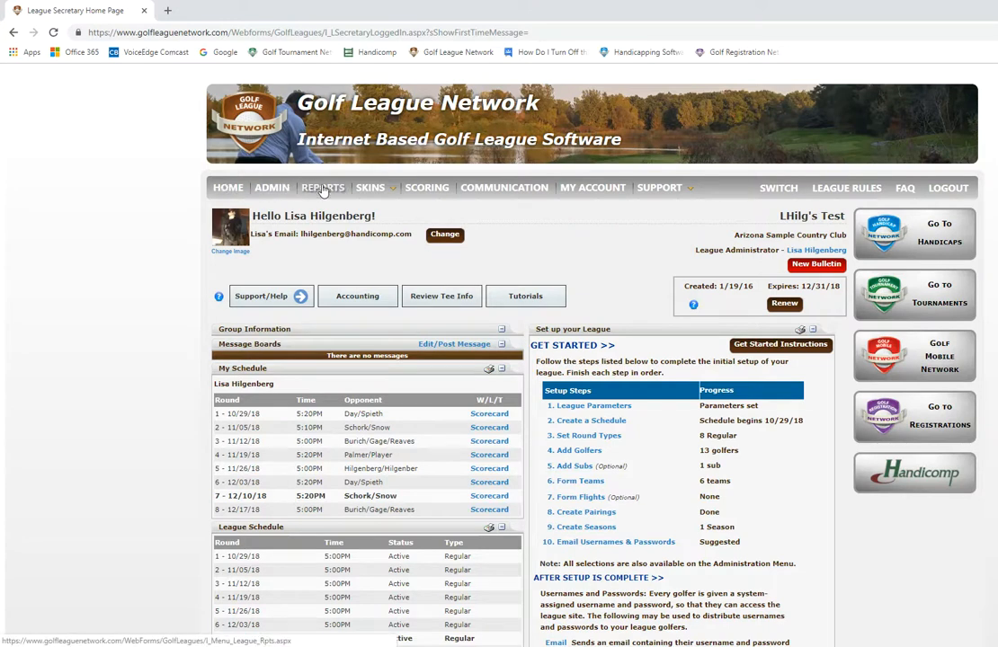
pyautogui.click(323, 190)
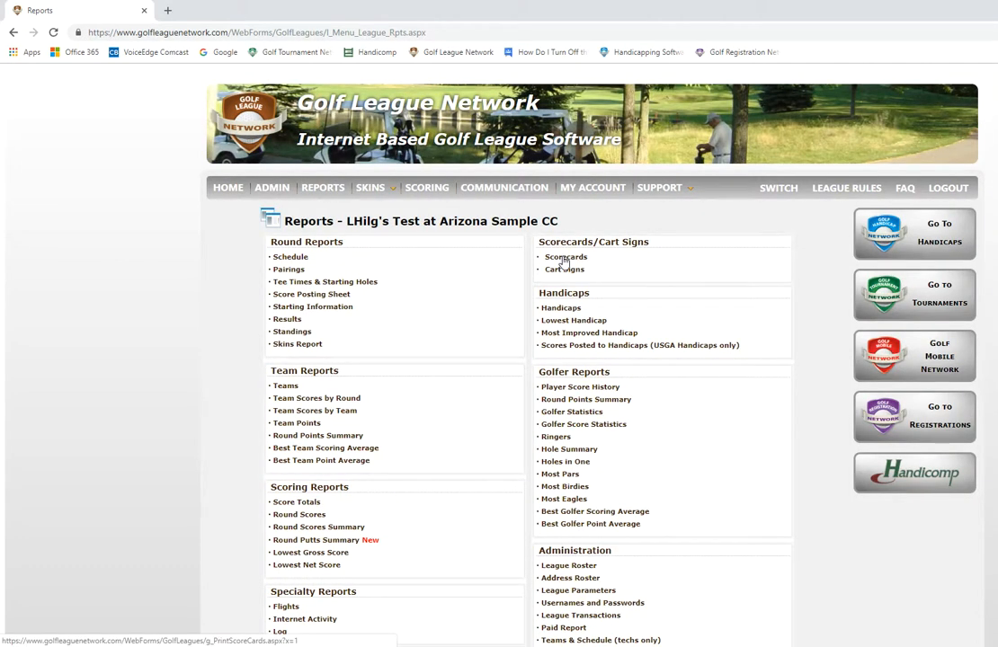
pyautogui.click(564, 259)
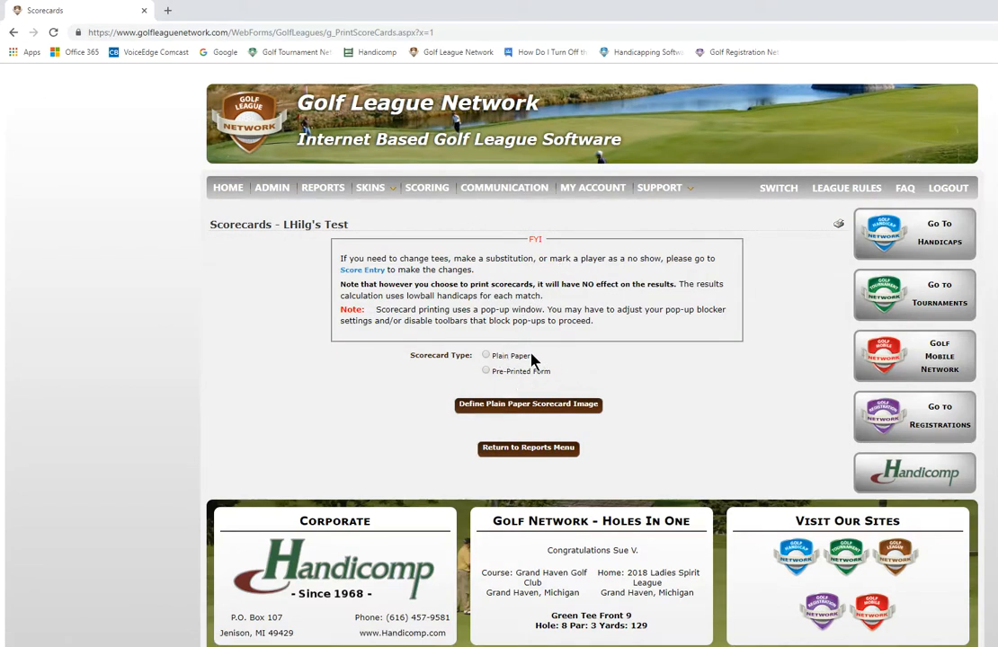
pyautogui.click(486, 356)
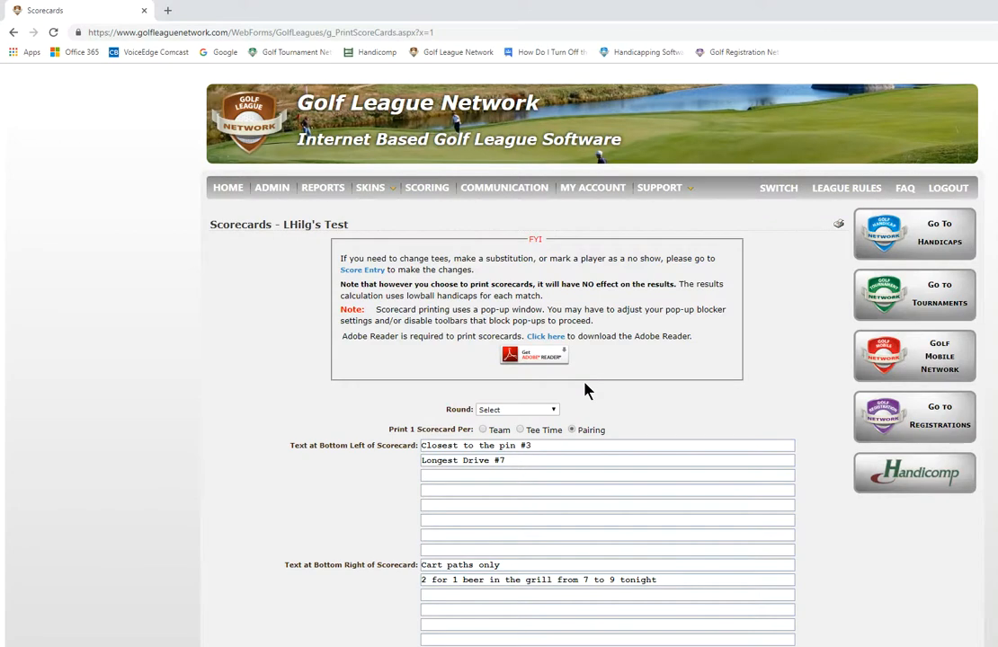
# Step: Select Round 1 - 10/29/18 for the plain paper scorecards and continue to the list of pairings
pyautogui.scroll(-1, 589, 387)
pyautogui.scroll(-1, 643, 369)
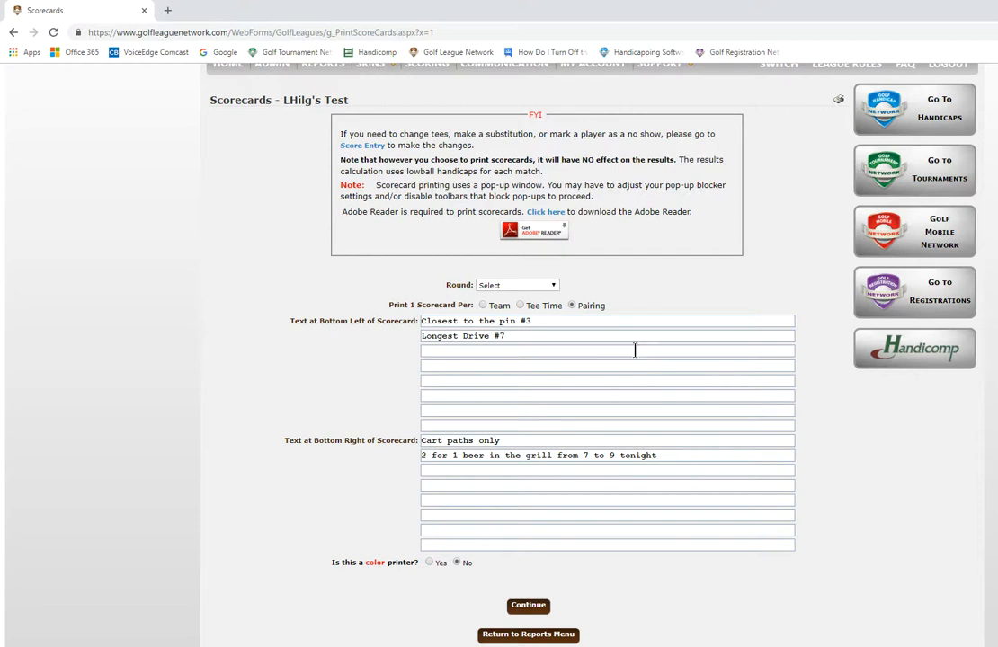
pyautogui.click(555, 286)
pyautogui.click(540, 307)
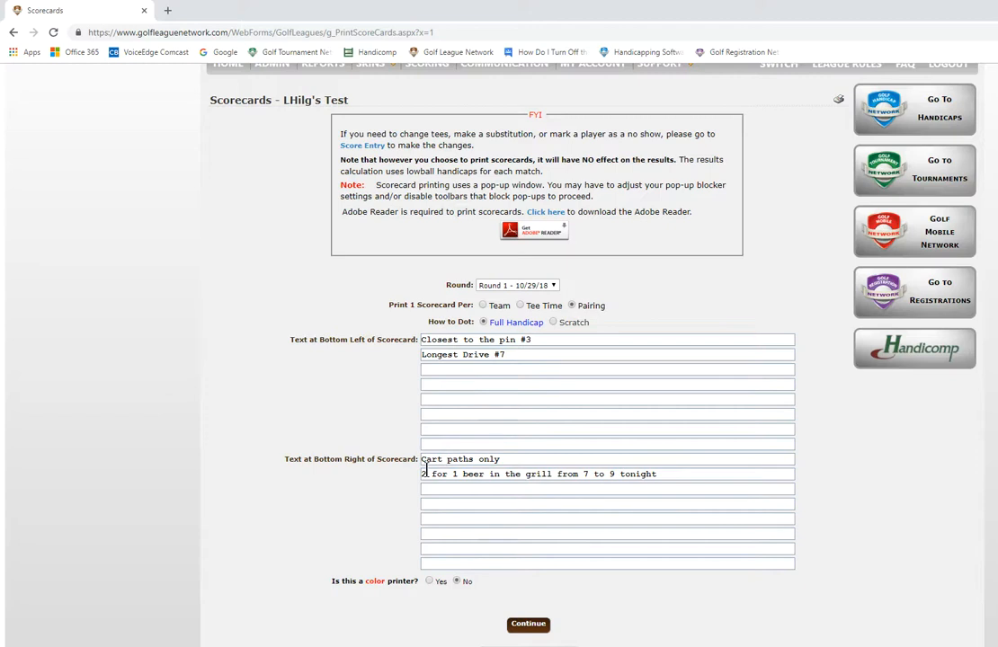
pyautogui.scroll(-3, 426, 472)
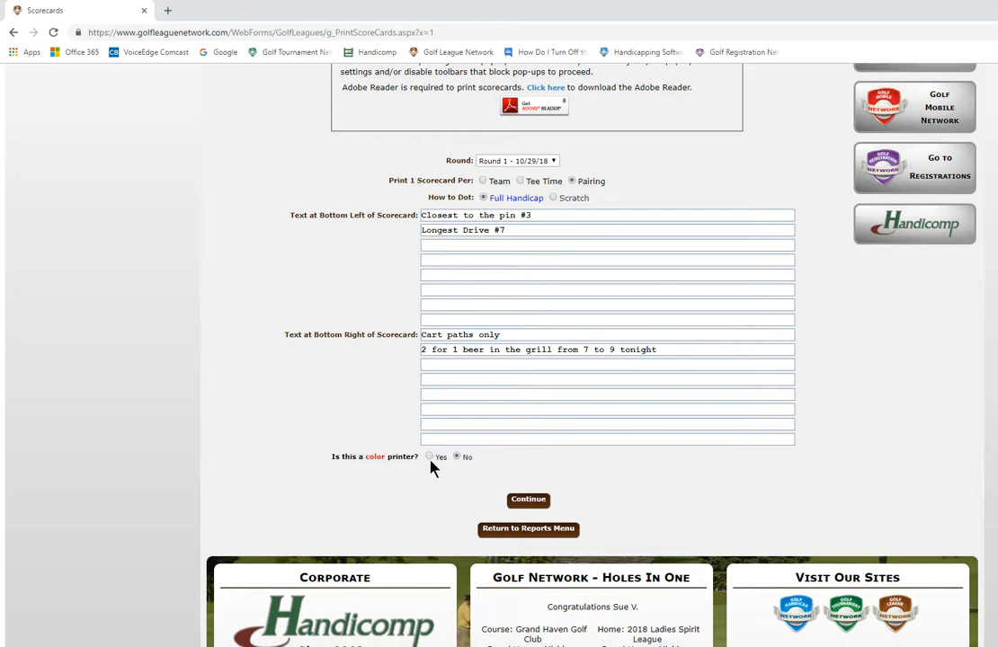
pyautogui.click(532, 500)
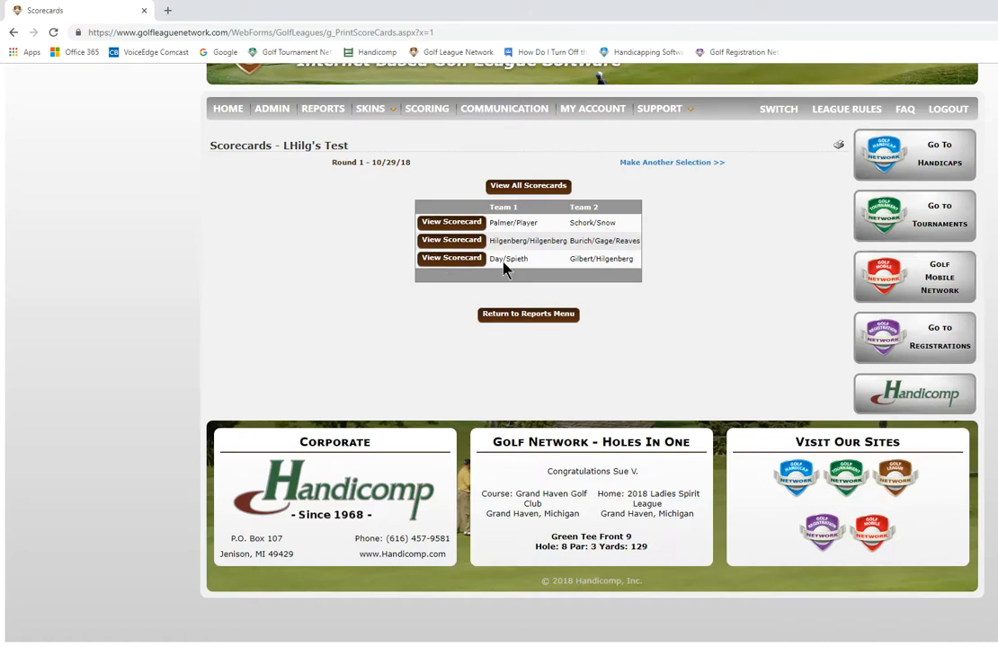
# Step: View all Round 1 scorecards in the printing preview and close it
pyautogui.click(517, 186)
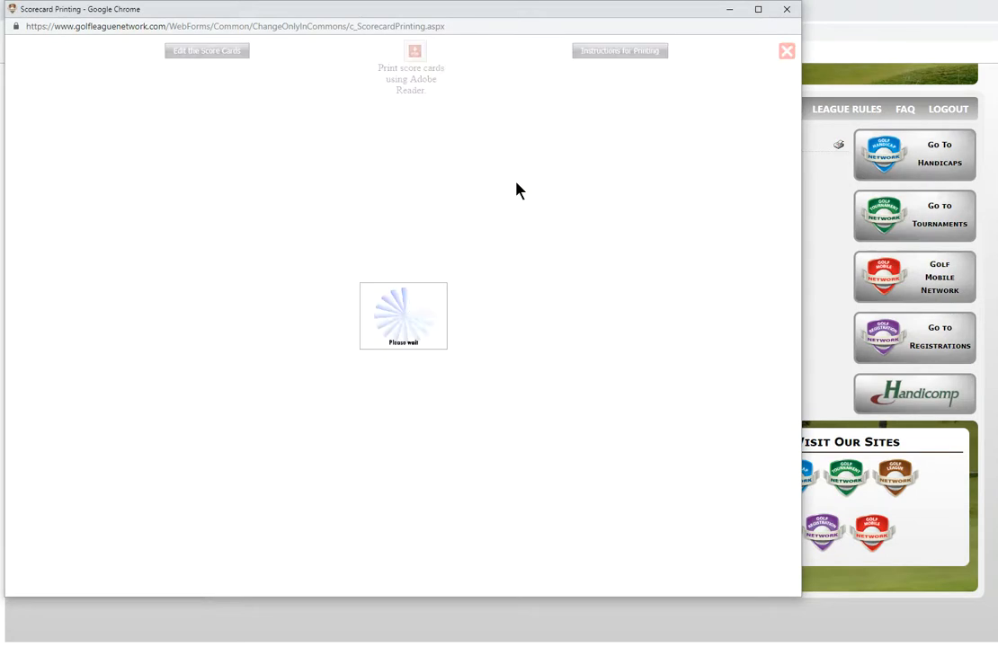
pyautogui.scroll(-5, 531, 206)
pyautogui.scroll(5, 536, 218)
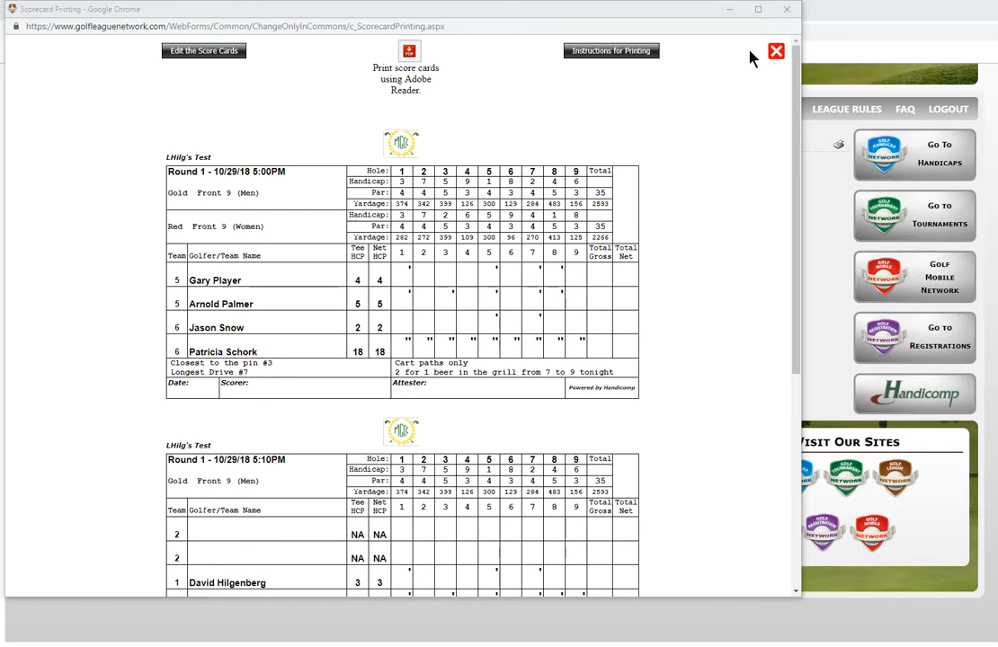
pyautogui.click(775, 54)
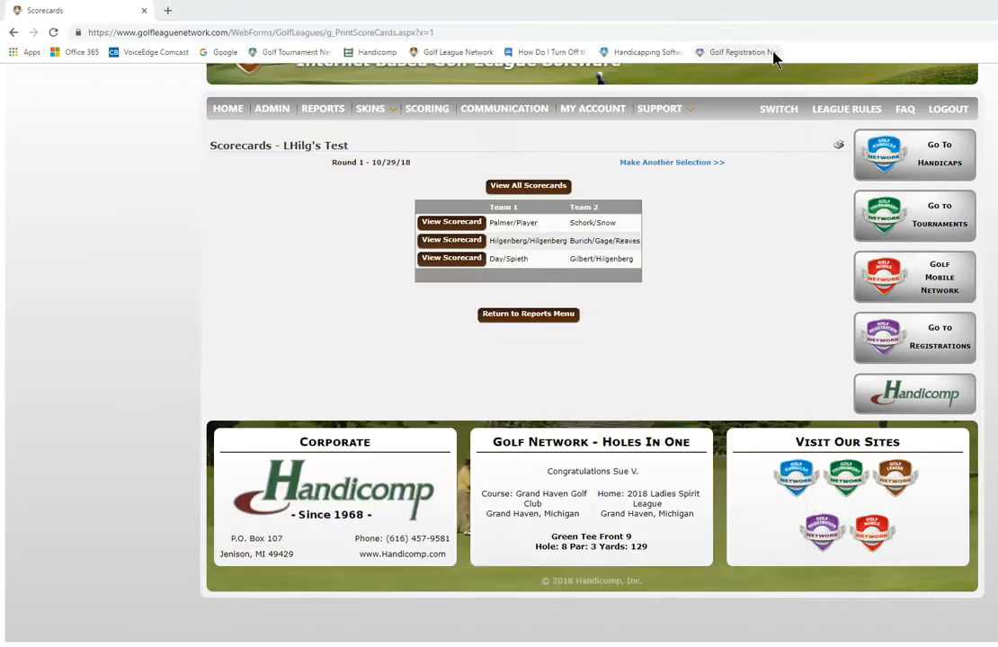
# Step: Reopen the Scorecards report, inspect the plain paper scorecard image settings, and close them without uploading an image
pyautogui.click(310, 110)
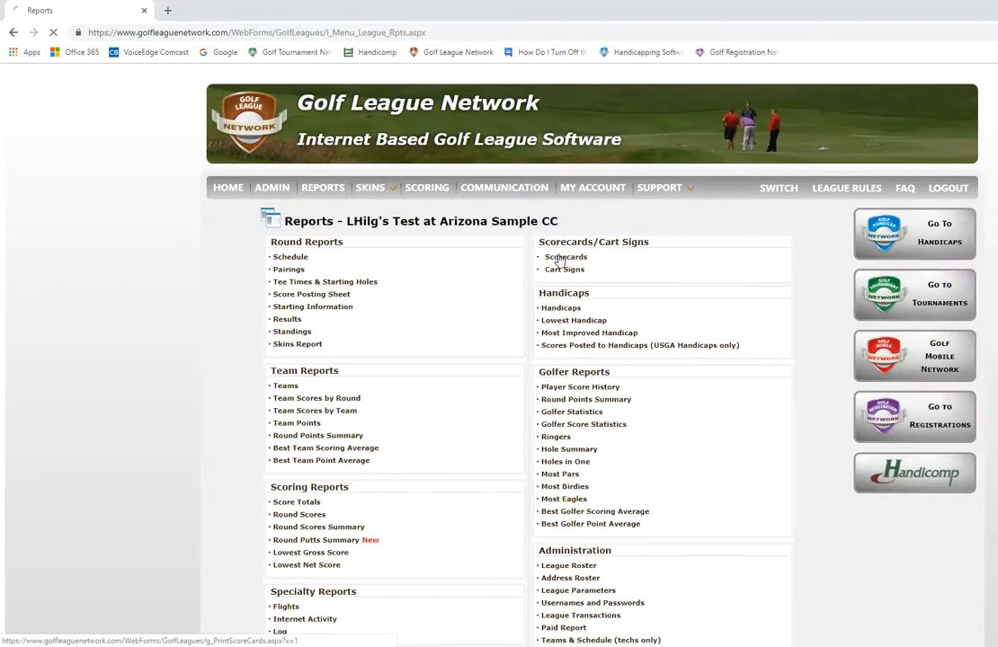
pyautogui.click(559, 259)
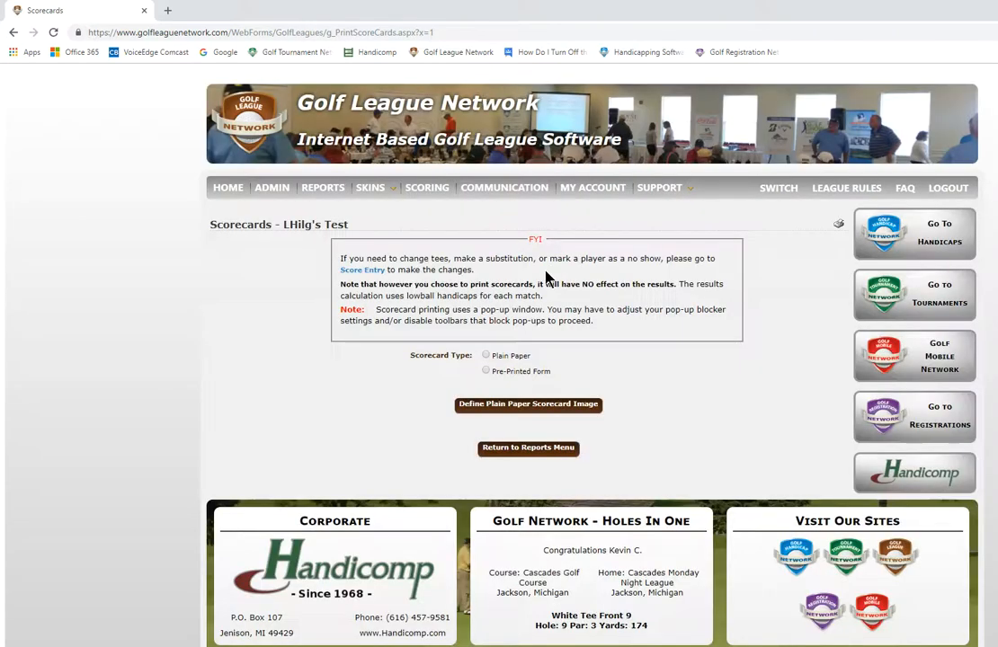
pyautogui.click(503, 404)
pyautogui.click(508, 404)
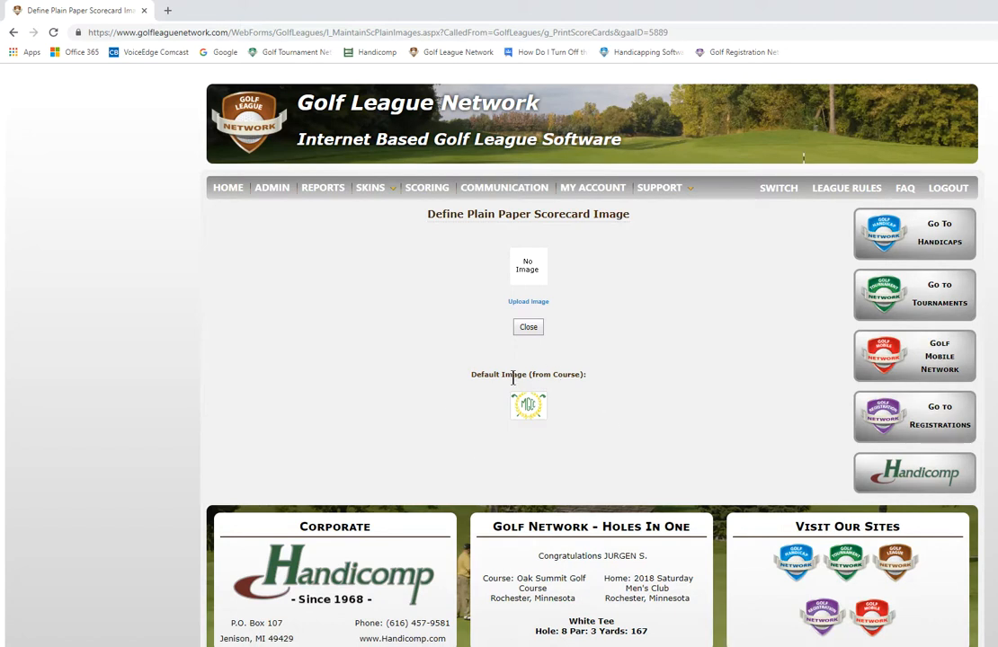
pyautogui.click(564, 310)
pyautogui.click(532, 329)
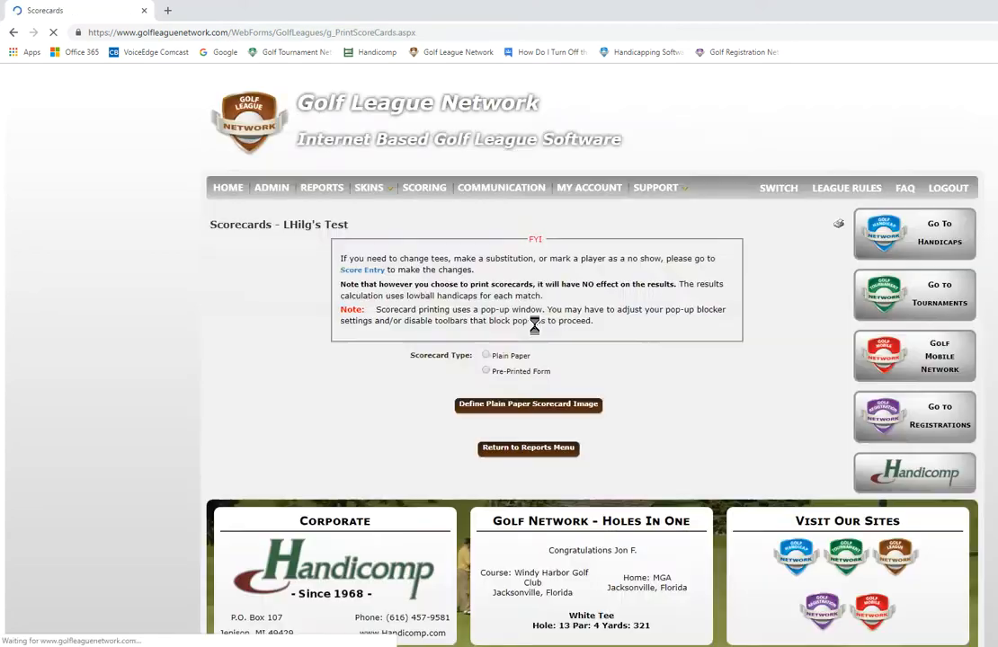
# Step: Generate the plain paper scorecards for Round 1 - 10/29/18 and view all of them
pyautogui.click(486, 354)
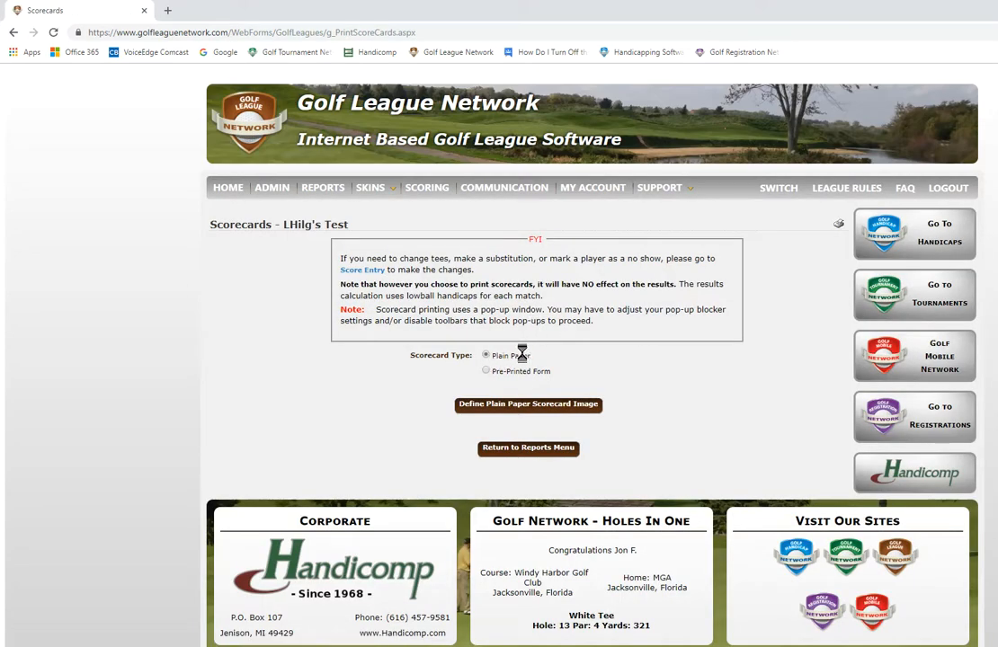
pyautogui.click(552, 410)
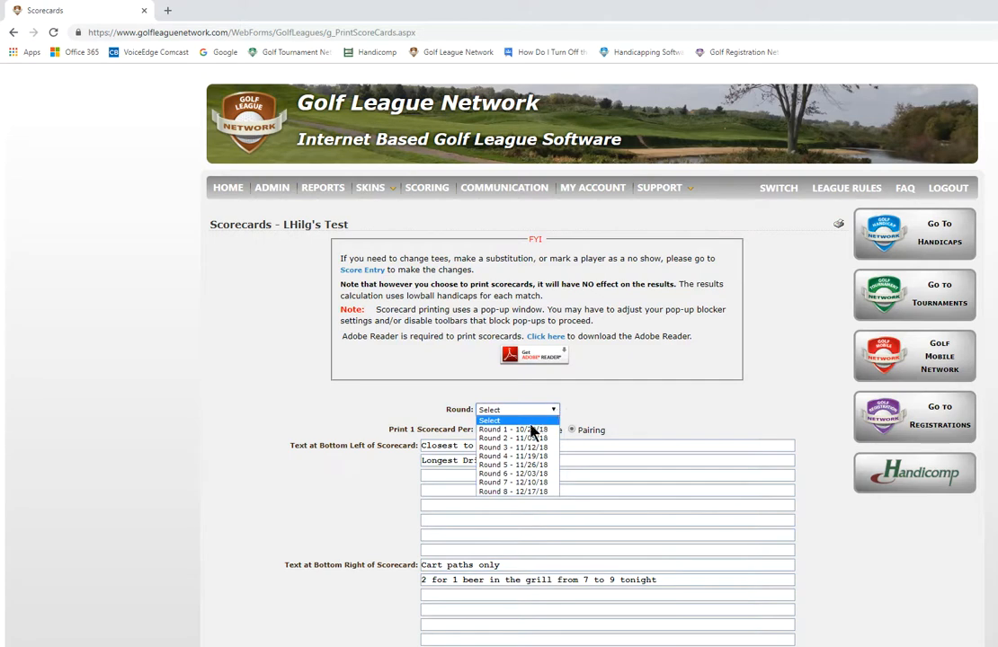
pyautogui.click(532, 430)
pyautogui.scroll(-5, 527, 454)
pyautogui.click(548, 370)
pyautogui.click(537, 187)
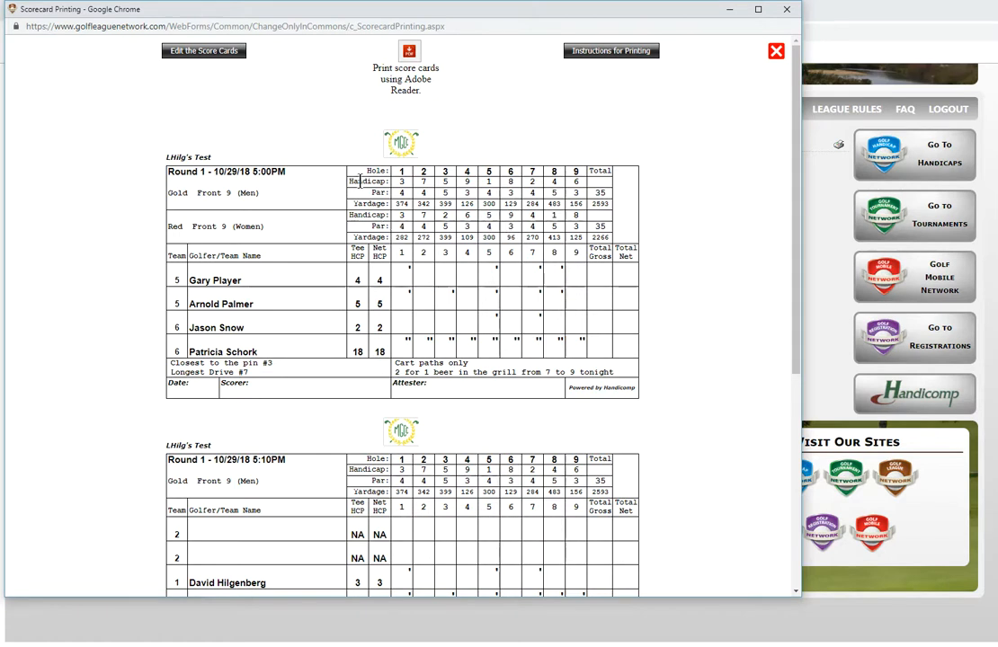
# Step: Edit the scorecards to insert a blank line after each of the four golfers, and close scorecard editing
pyautogui.click(234, 55)
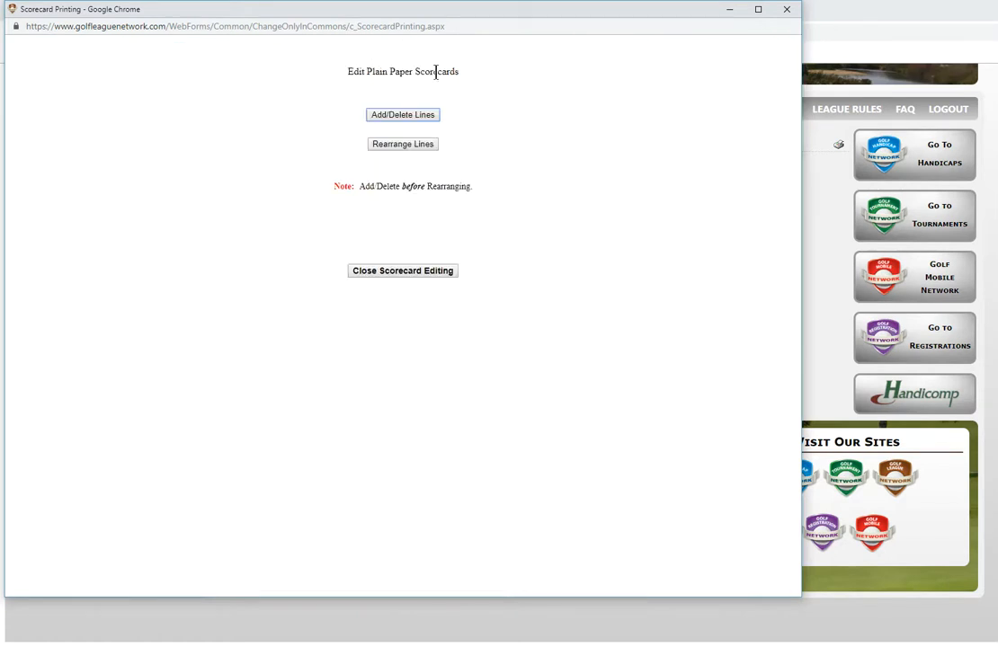
pyautogui.click(413, 119)
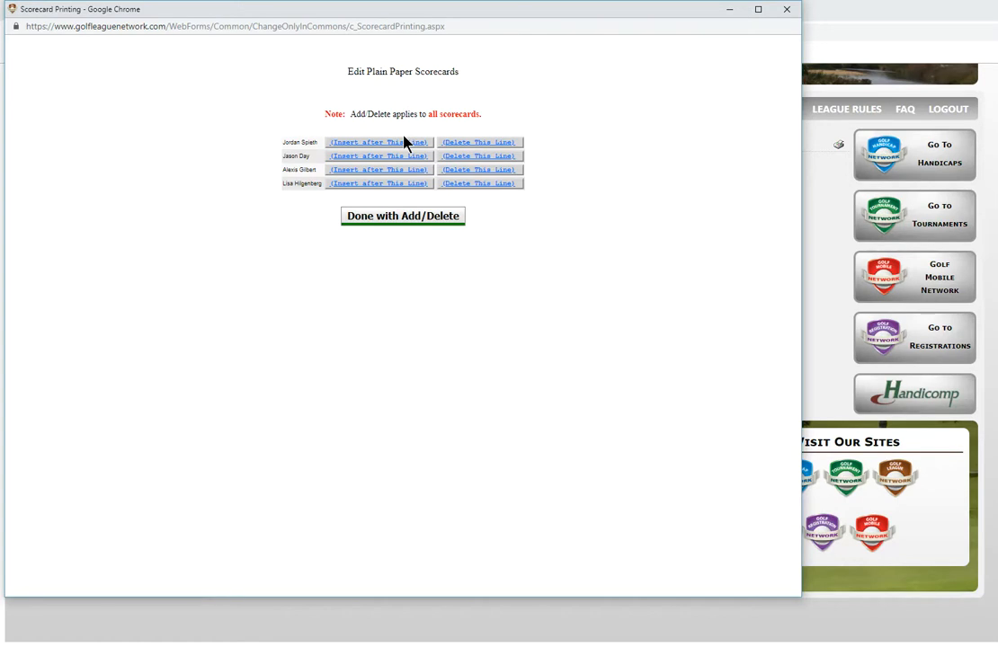
pyautogui.click(381, 149)
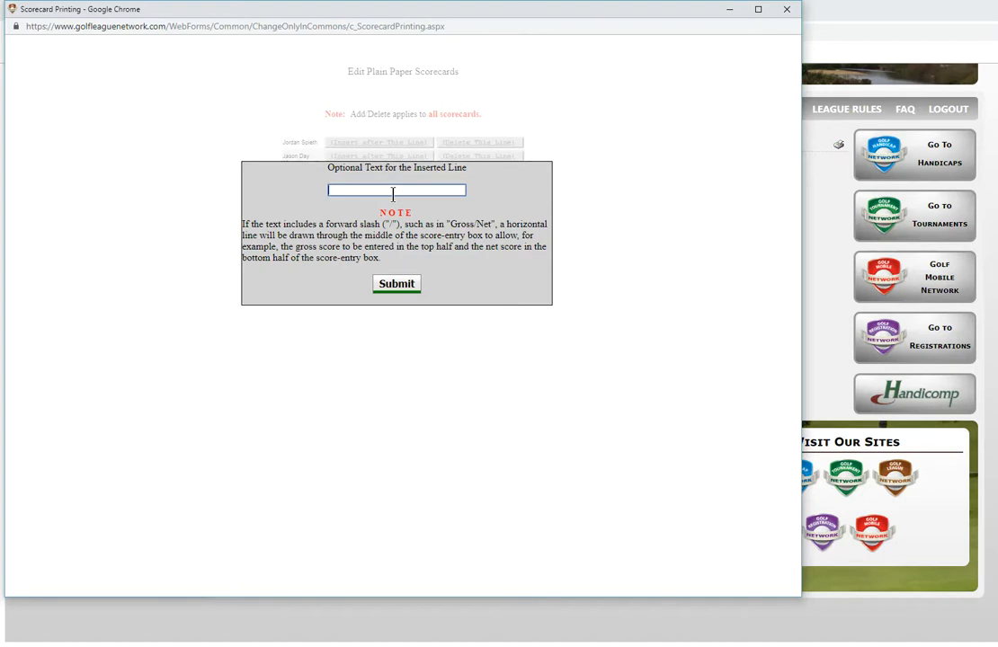
pyautogui.click(393, 286)
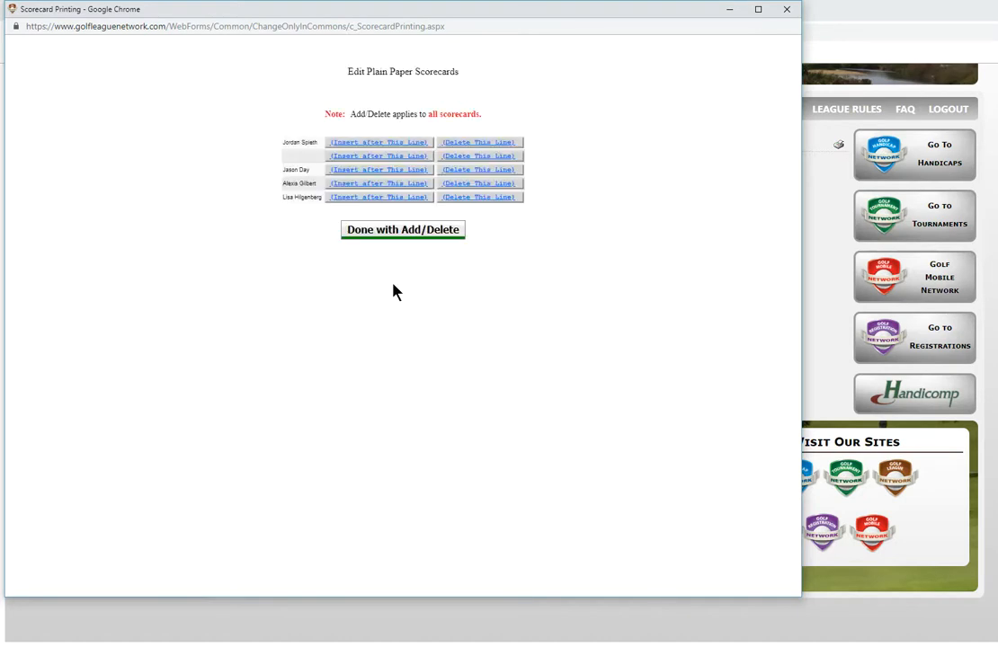
pyautogui.click(368, 170)
pyautogui.click(396, 285)
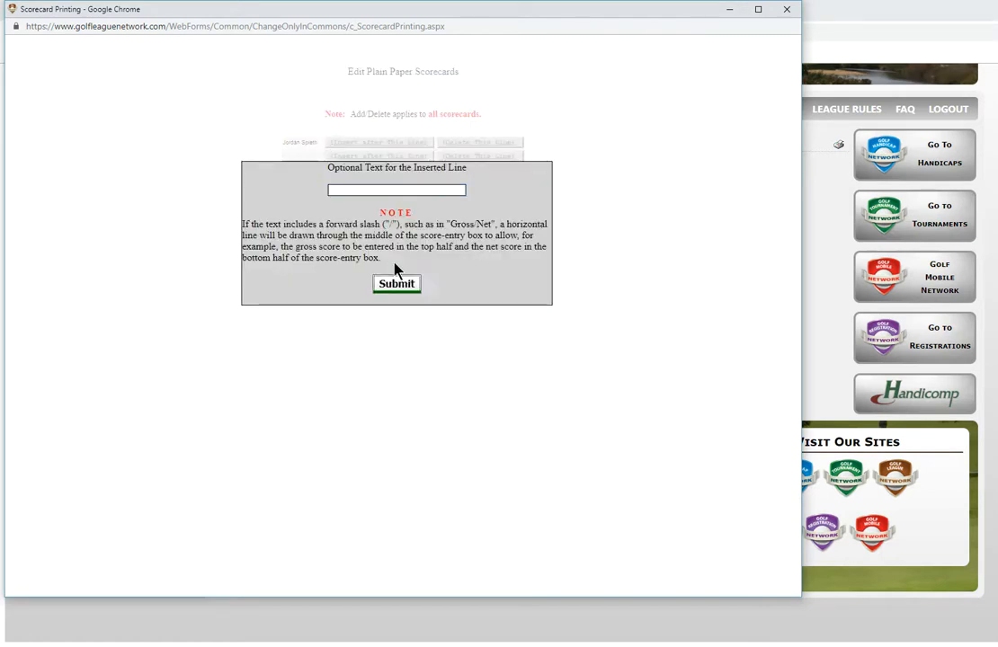
pyautogui.click(364, 198)
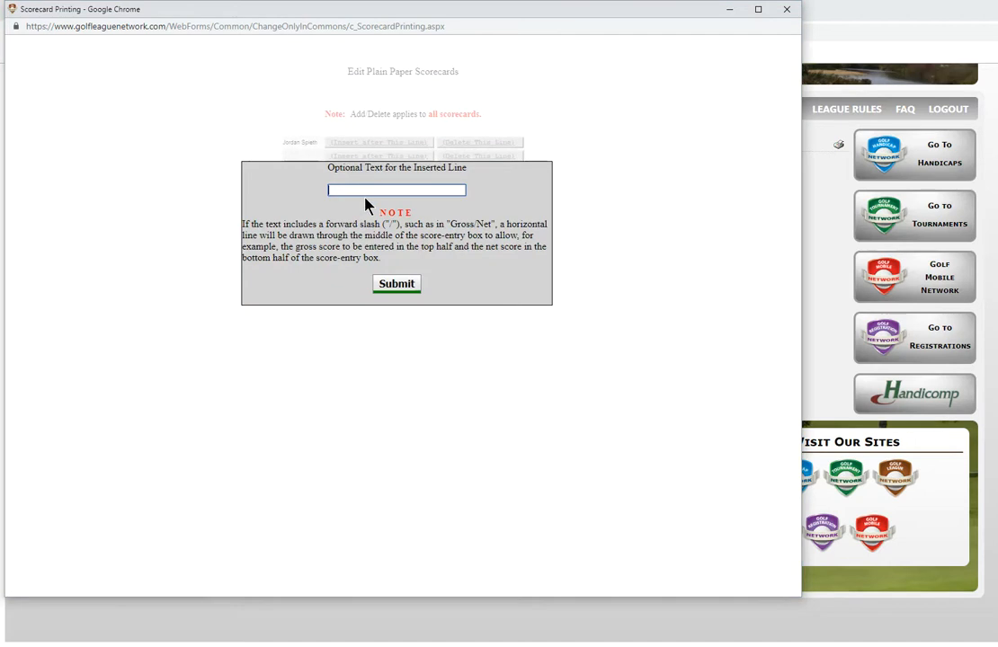
pyautogui.click(387, 286)
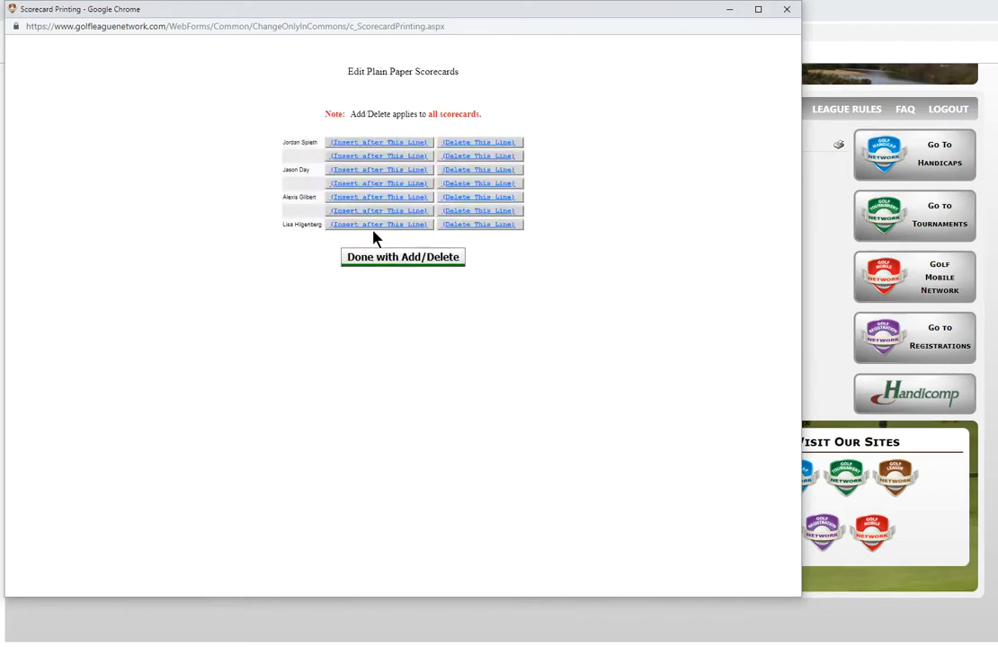
pyautogui.click(369, 225)
pyautogui.click(393, 287)
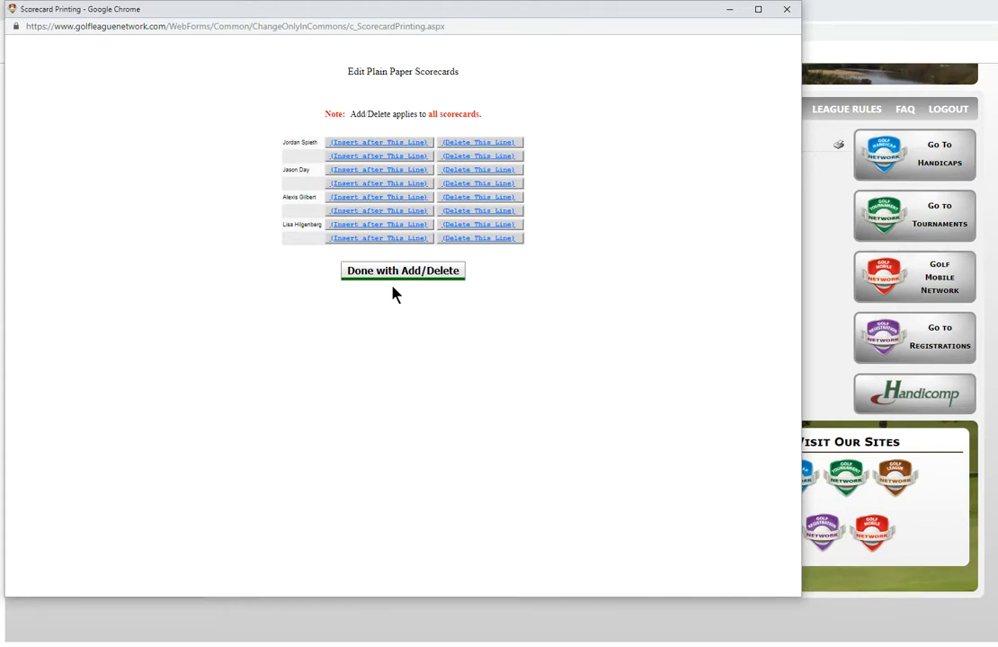
pyautogui.click(390, 274)
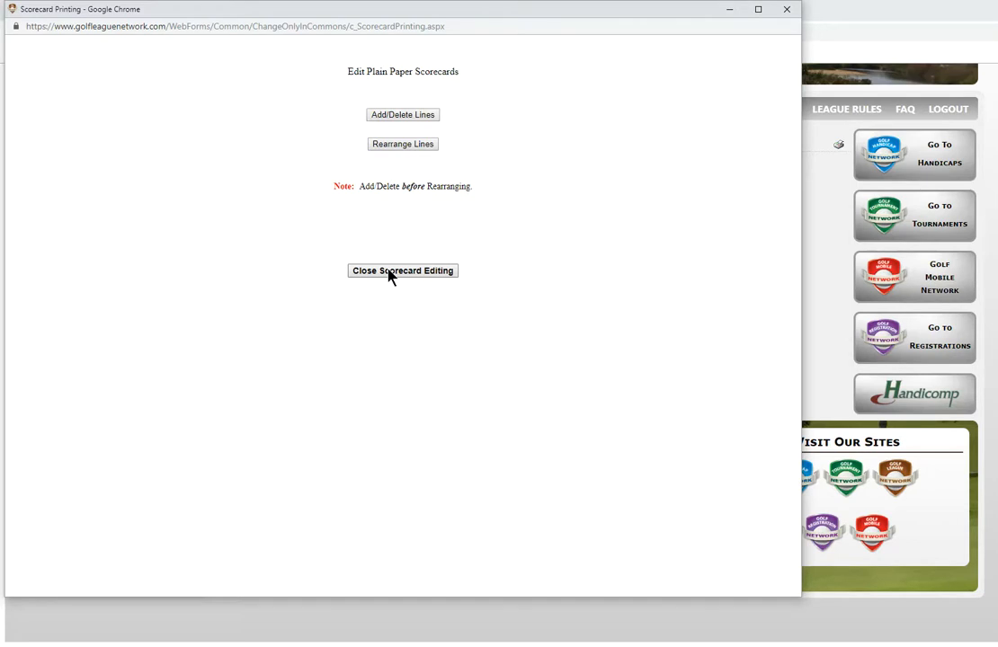
pyautogui.click(390, 271)
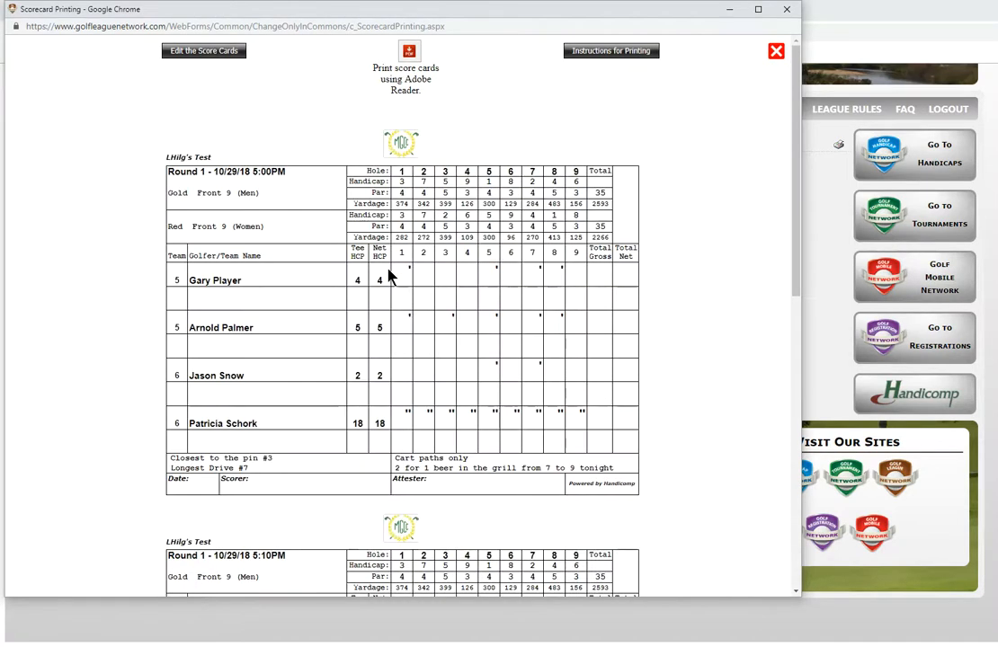
# Step: Rearrange the scorecard lines to swap the two golfers of team 3 on the 5:20PM scorecard, and close scorecard editing
pyautogui.scroll(-2, 395, 283)
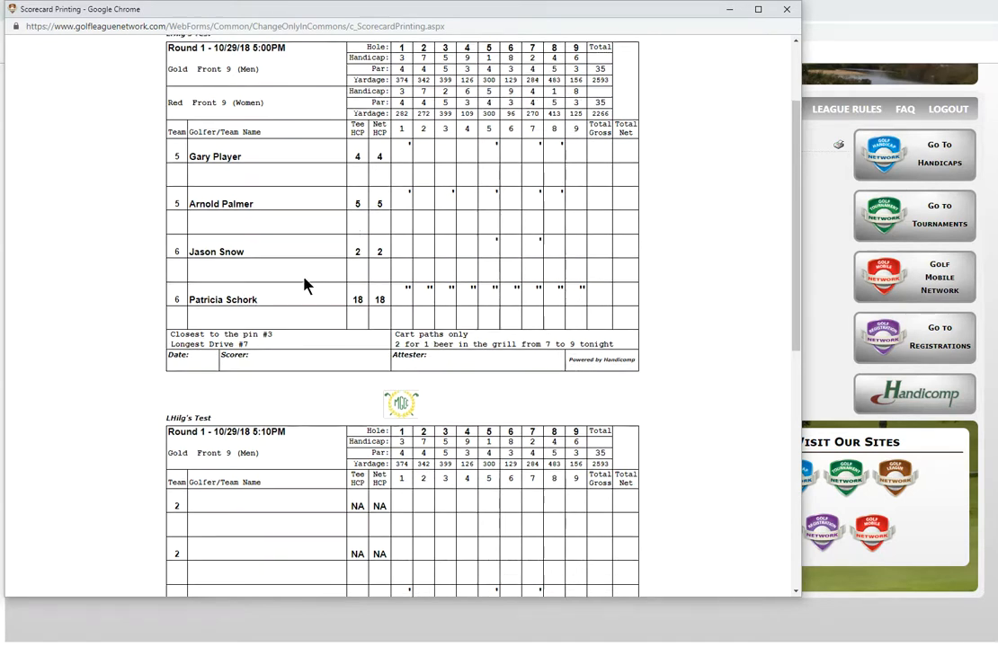
pyautogui.scroll(3, 307, 283)
pyautogui.click(184, 49)
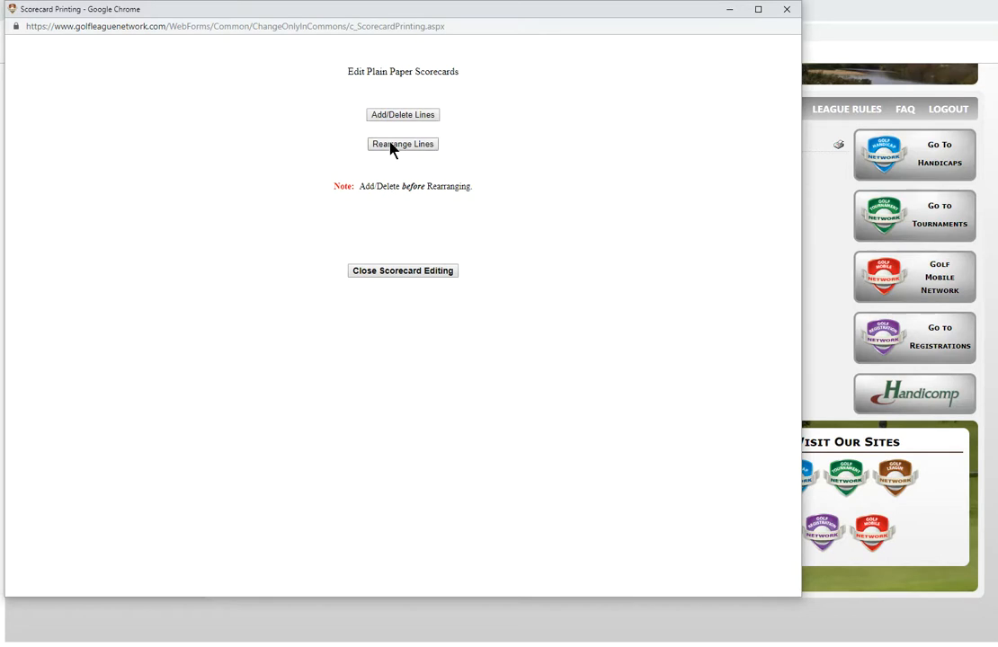
pyautogui.click(392, 144)
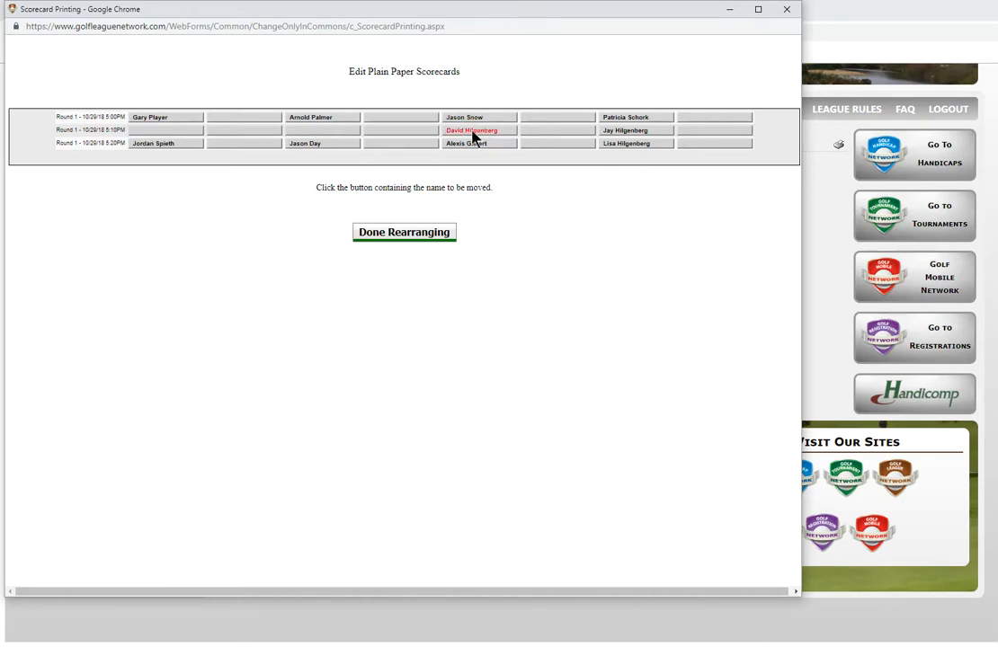
pyautogui.click(320, 145)
pyautogui.click(302, 145)
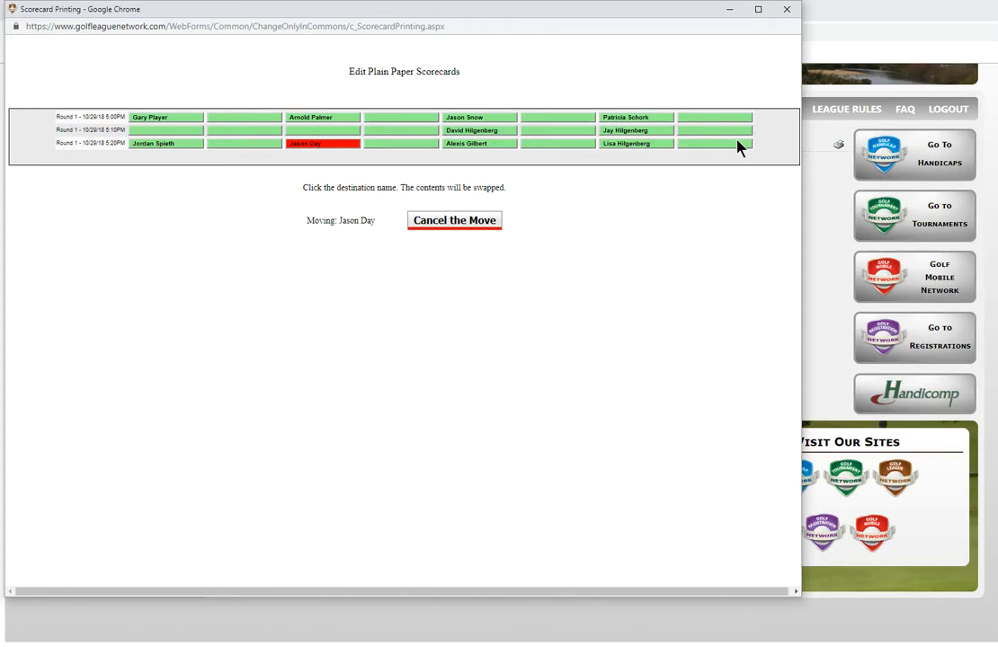
pyautogui.click(153, 146)
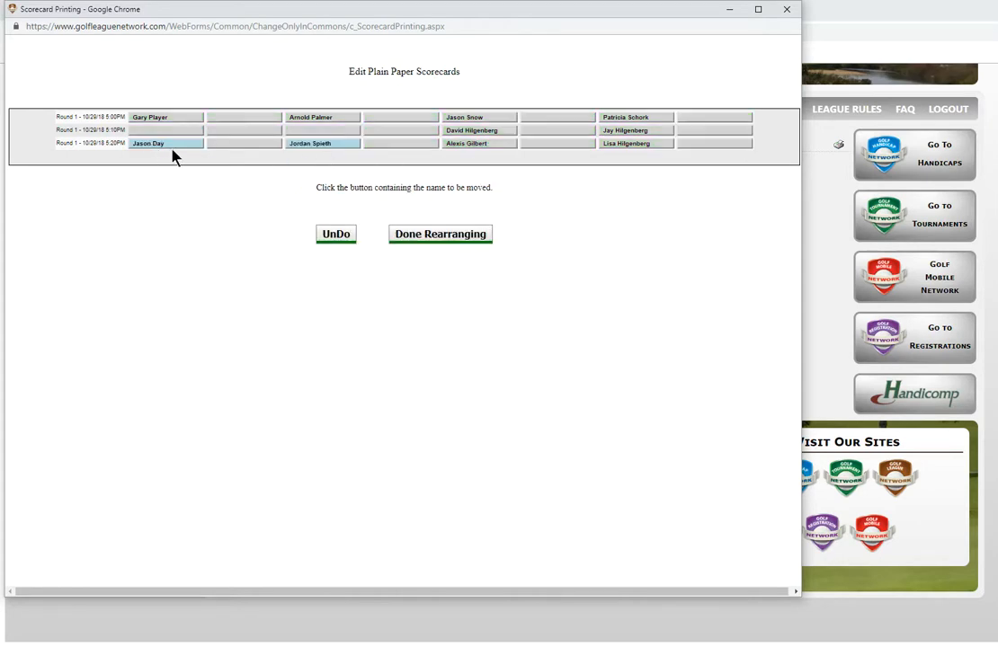
pyautogui.click(186, 145)
pyautogui.click(443, 237)
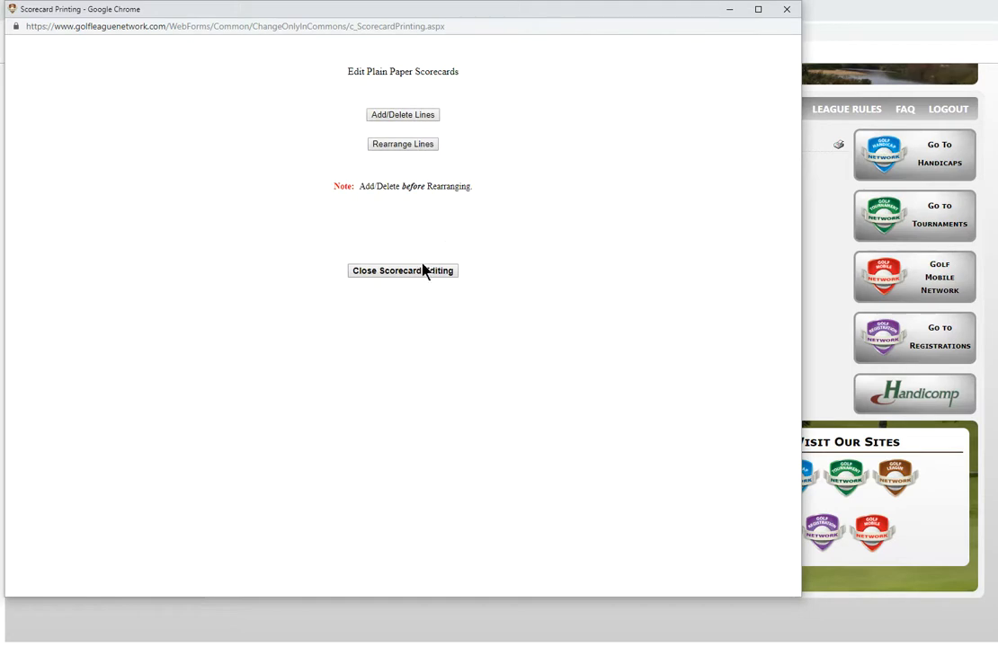
pyautogui.click(416, 272)
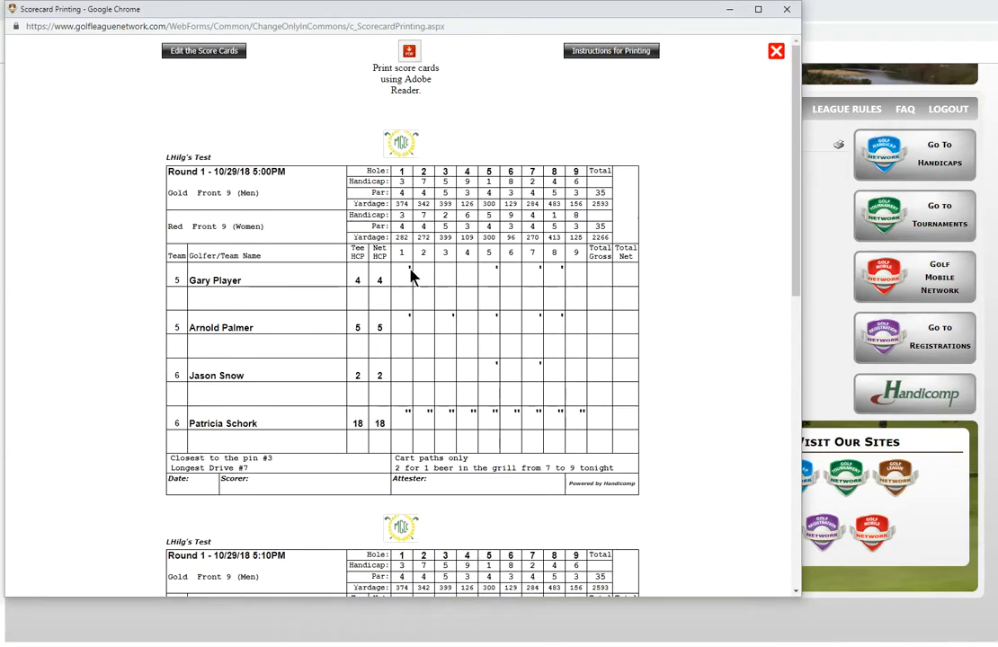
# Step: Review the golfer order and blank lines on the 5:00PM, 5:10PM and 5:20PM scorecards
pyautogui.scroll(-3, 409, 276)
pyautogui.scroll(-3, 407, 266)
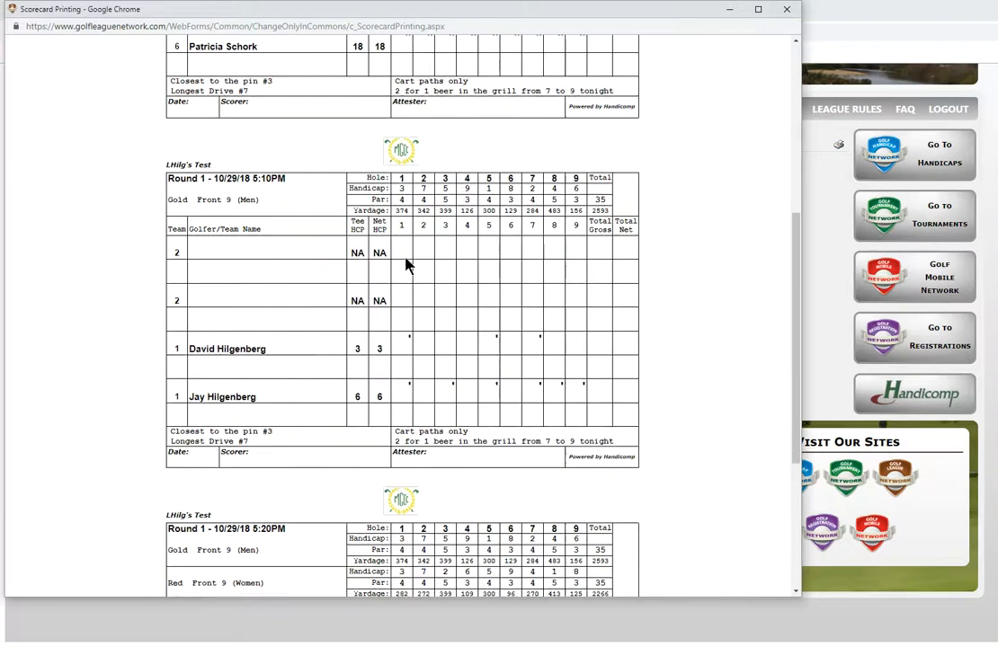
pyautogui.scroll(-4, 542, 353)
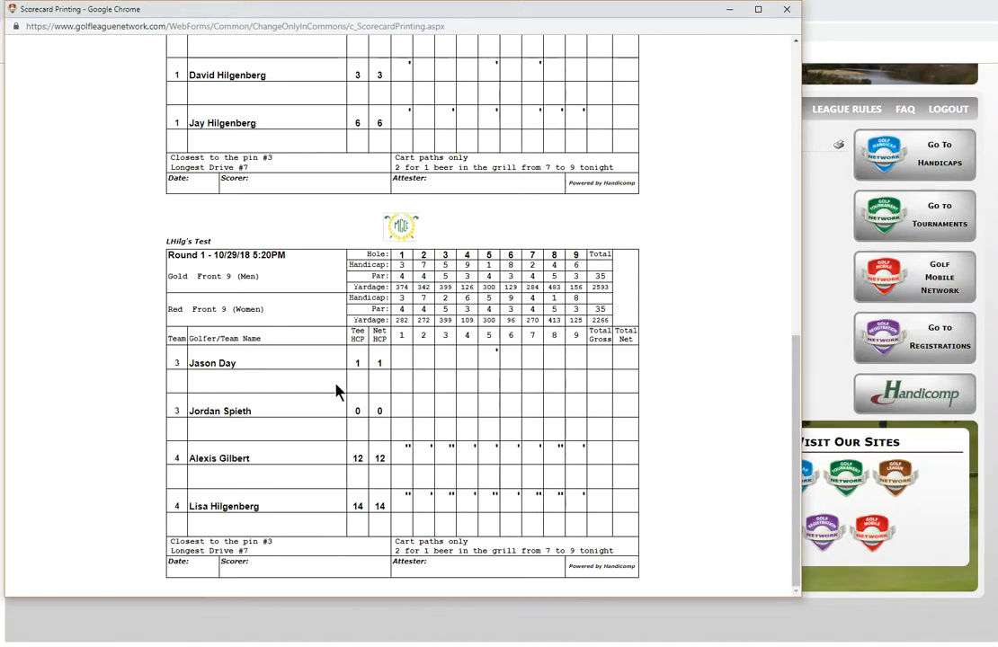
pyautogui.scroll(10, 306, 407)
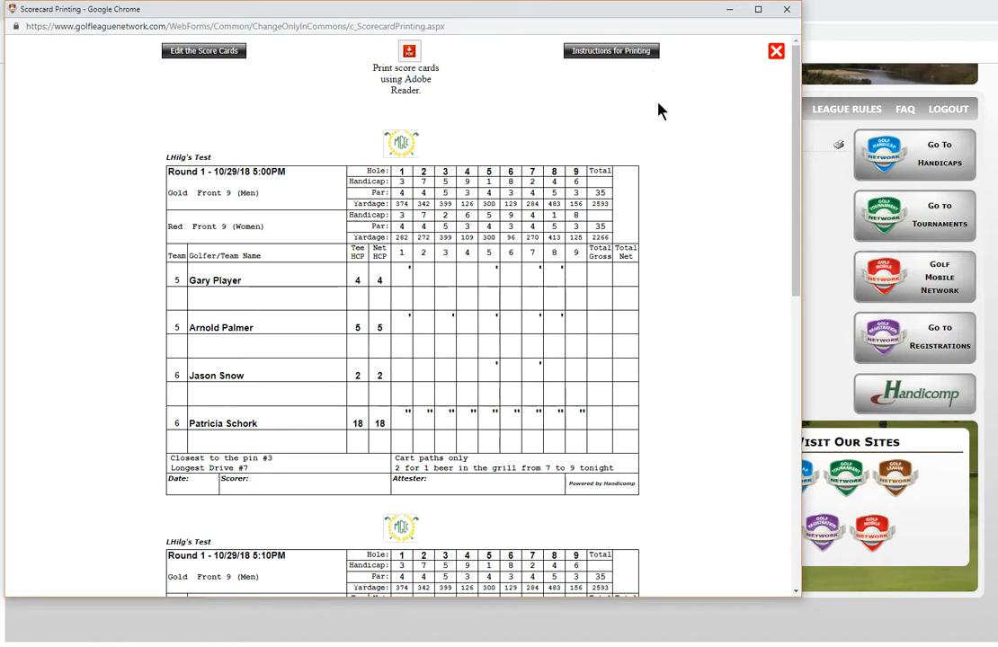
pyautogui.scroll(-1, 503, 297)
pyautogui.scroll(1, 508, 297)
# Step: Export the scorecards as a PDF, open the downloaded file, look through all its pages, and close it
pyautogui.click(416, 61)
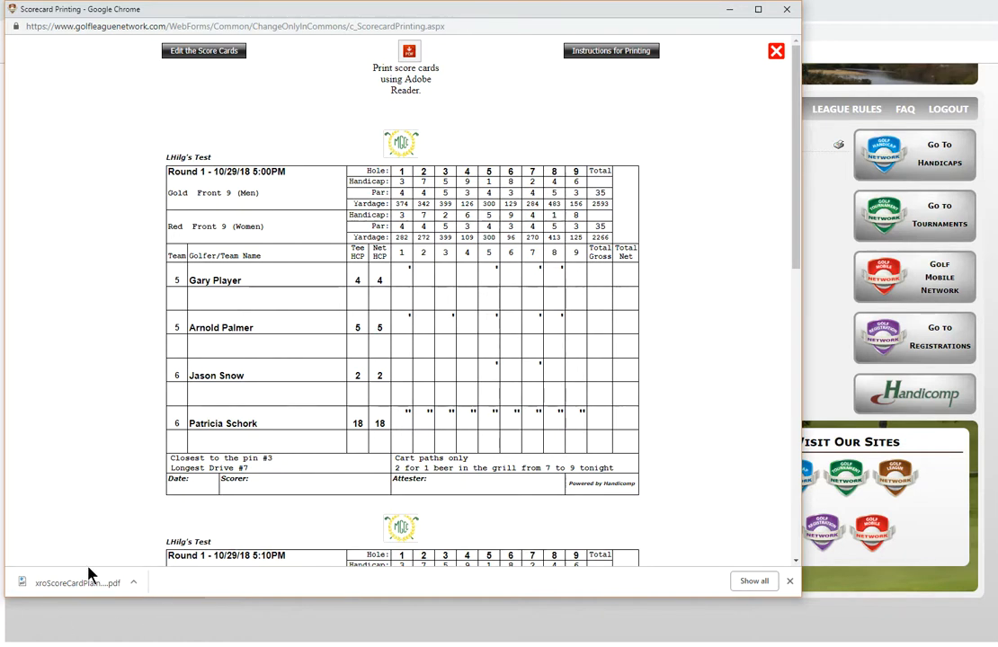
pyautogui.click(75, 586)
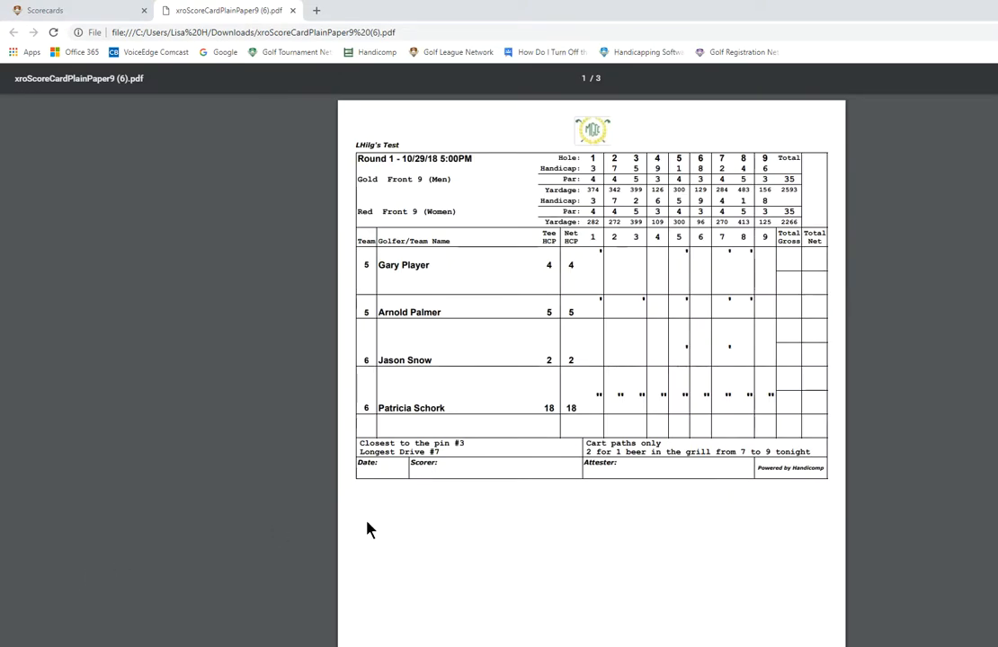
pyautogui.scroll(-4, 608, 498)
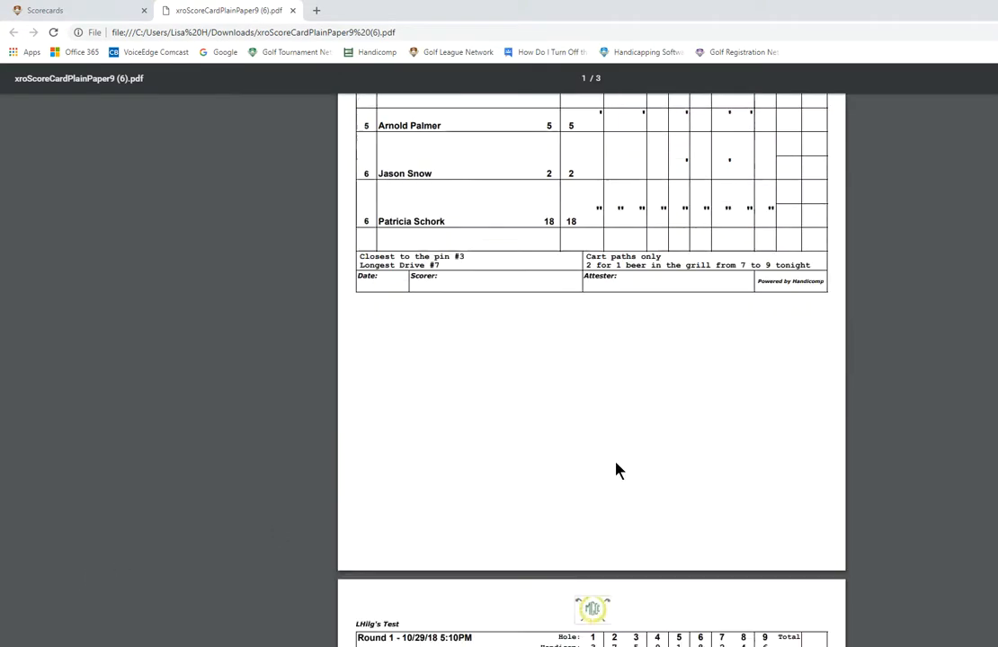
pyautogui.scroll(-20, 616, 468)
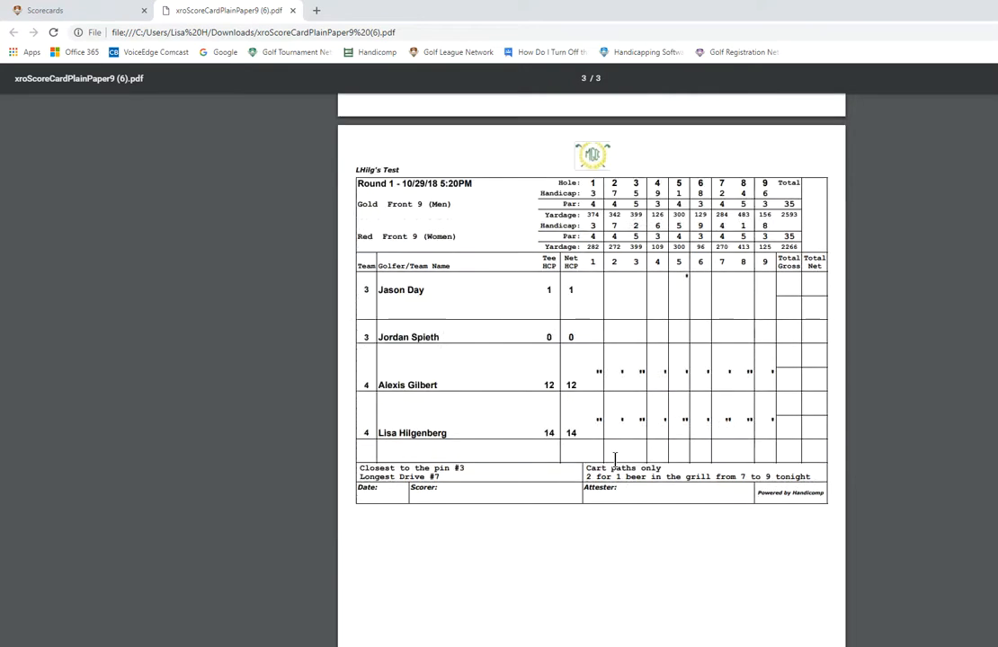
pyautogui.scroll(20, 651, 428)
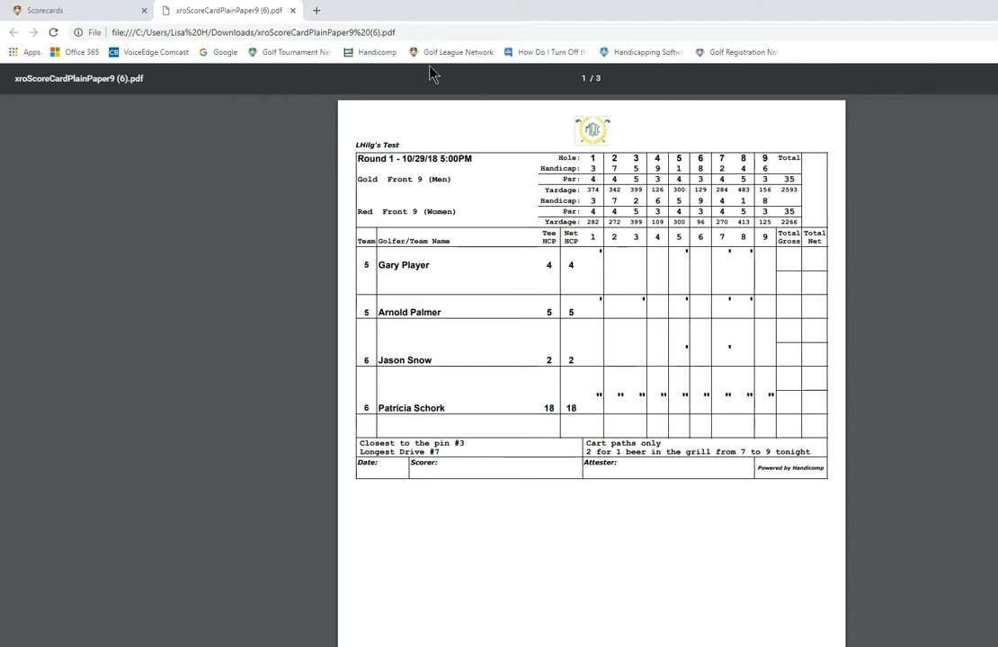
pyautogui.click(292, 10)
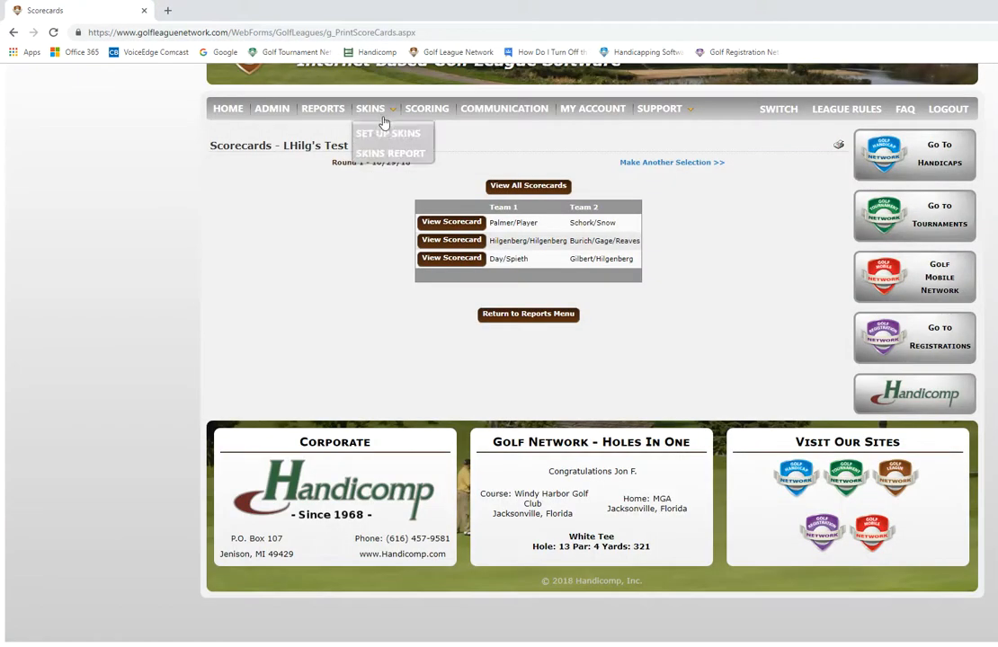
# Step: Return to the league home page, open the support activity history, and start a new League Support request at its subject
pyautogui.click(225, 108)
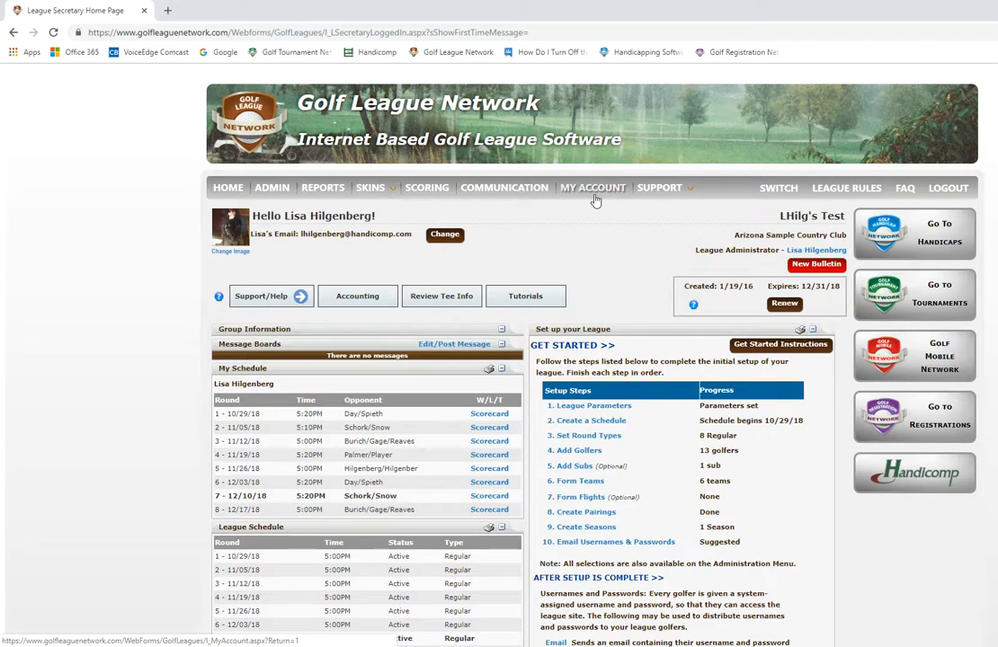
pyautogui.click(259, 300)
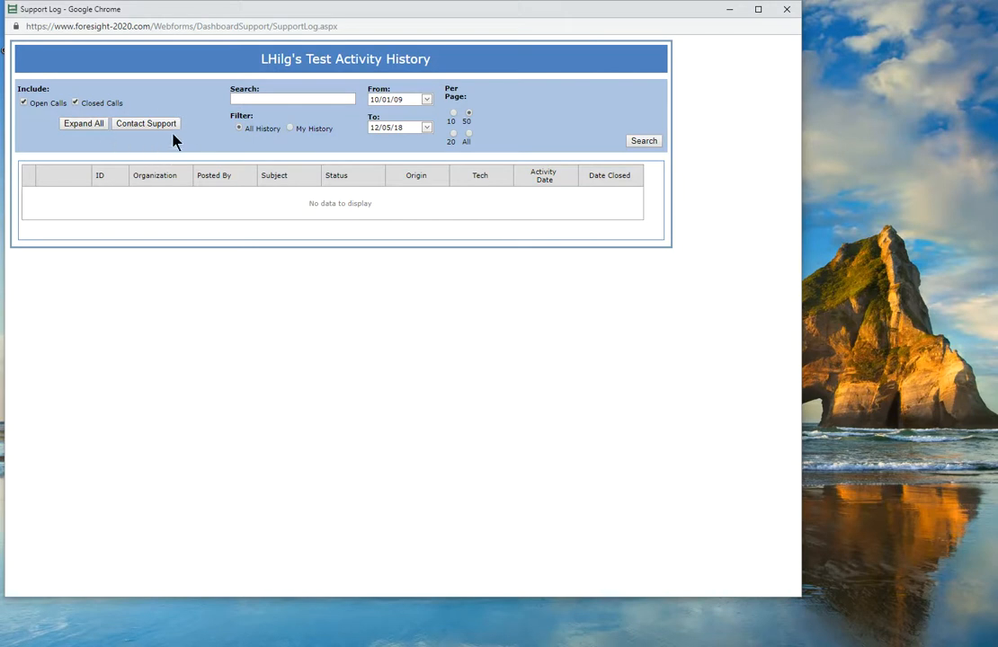
pyautogui.click(157, 129)
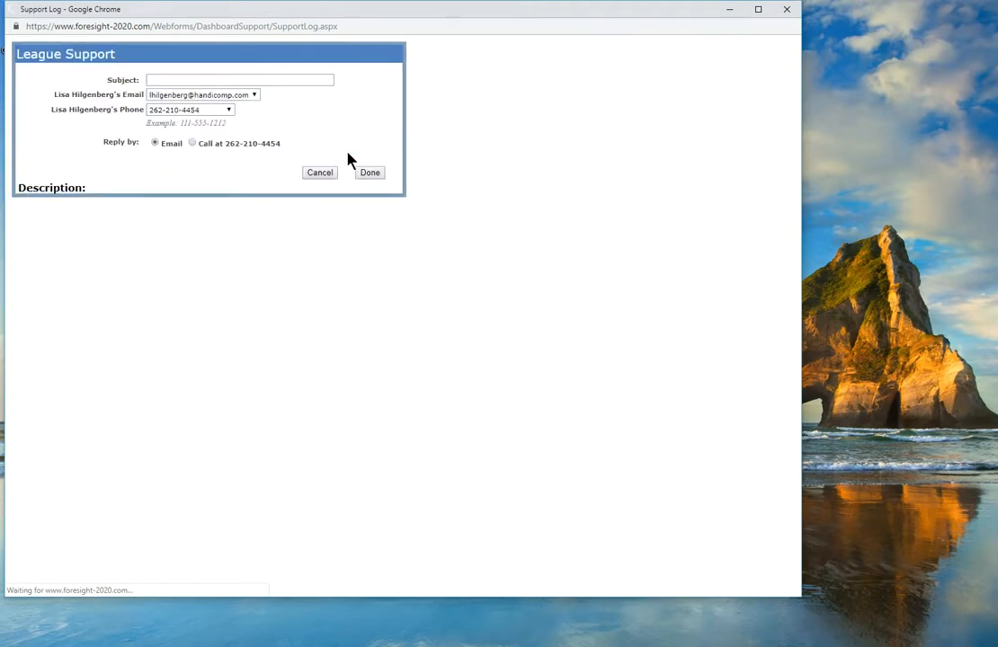
pyautogui.click(196, 79)
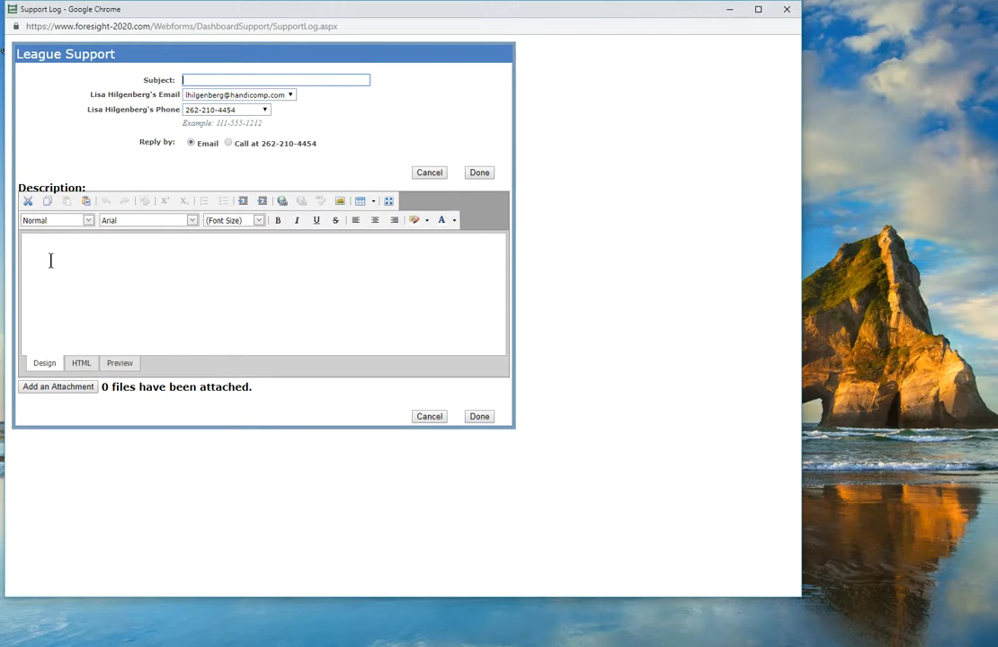